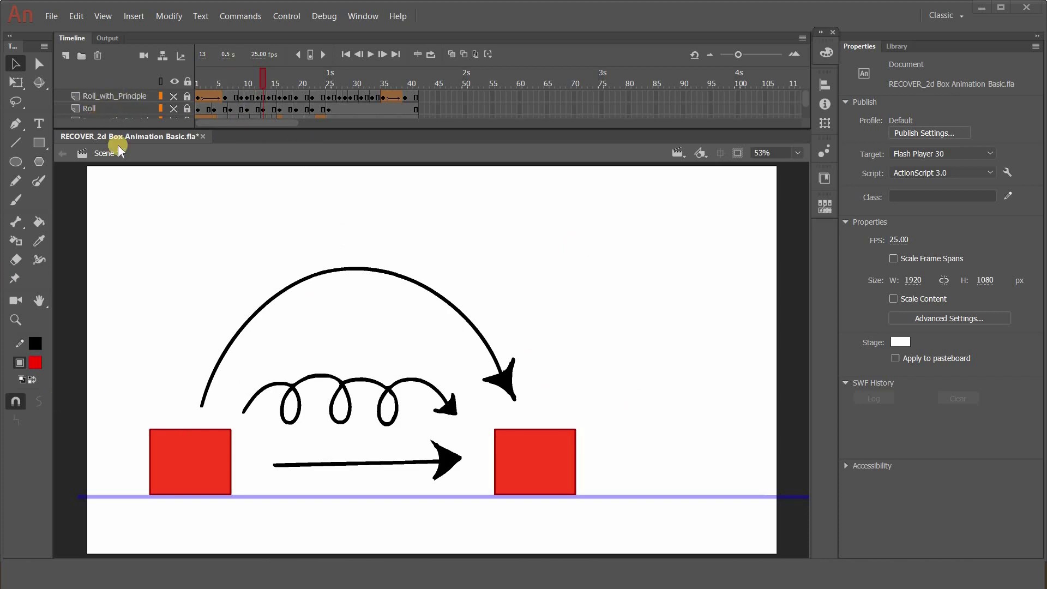
# Enlarge the timeline to fit all layers, show the anim1 layer and hide the ref layer, returning to frame 1
pyautogui.moveTo(286, 141); pyautogui.dragTo(274, 219)
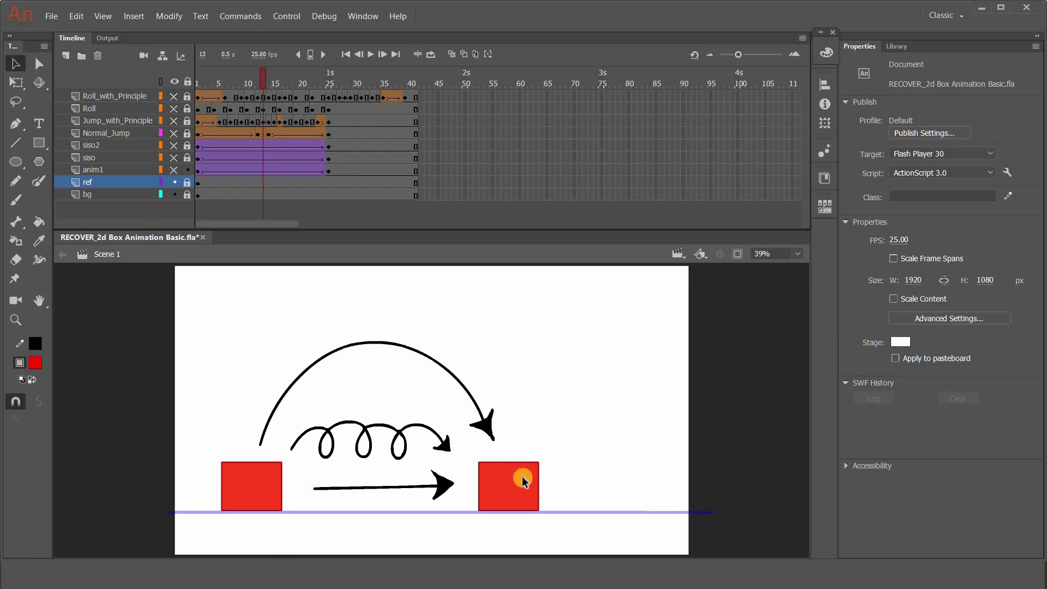
pyautogui.click(171, 171)
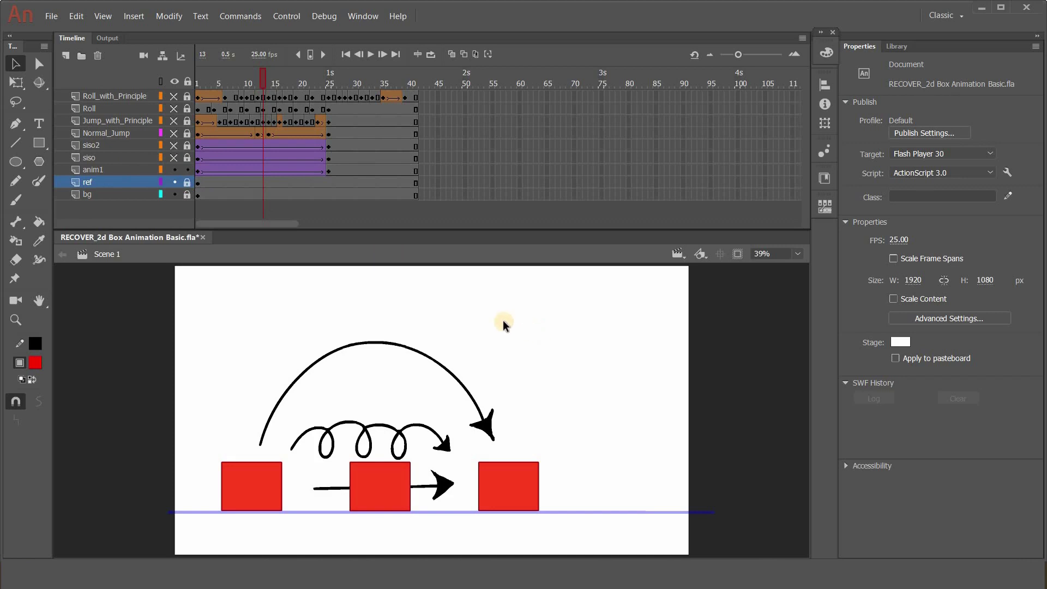
pyautogui.click(176, 181)
pyautogui.click(252, 72)
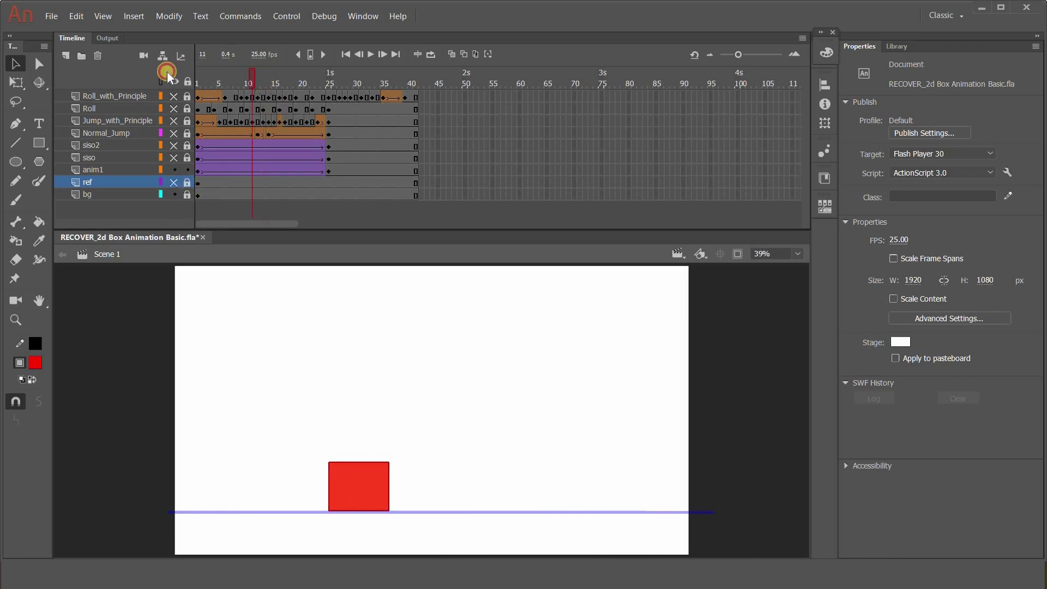
pyautogui.hotkey('shift', ',')
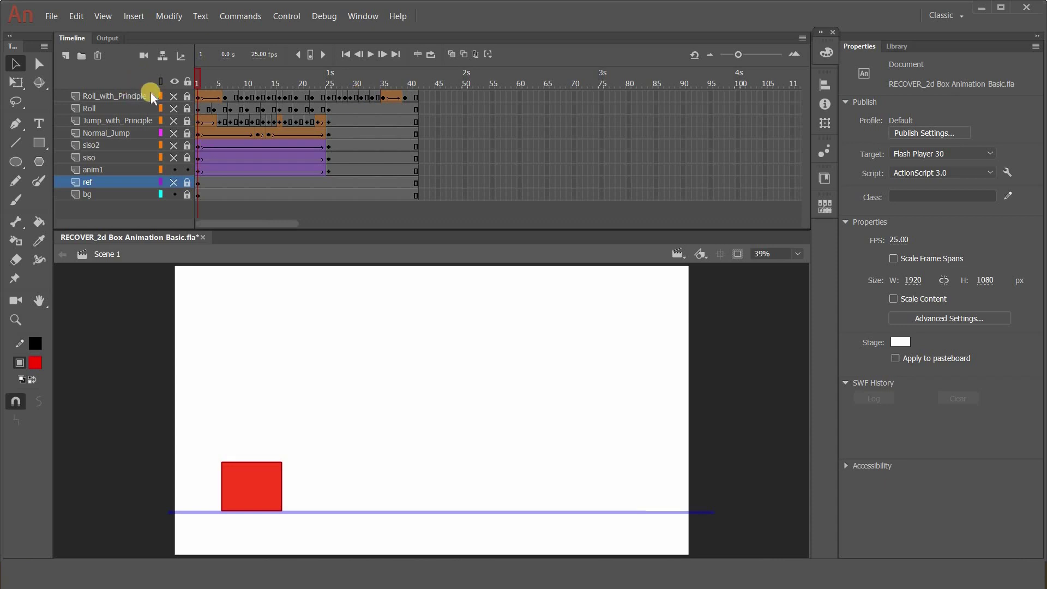
# Compare the box's position at the anim1 layer's start and end keyframes, frames 1 and 25
pyautogui.click(196, 172)
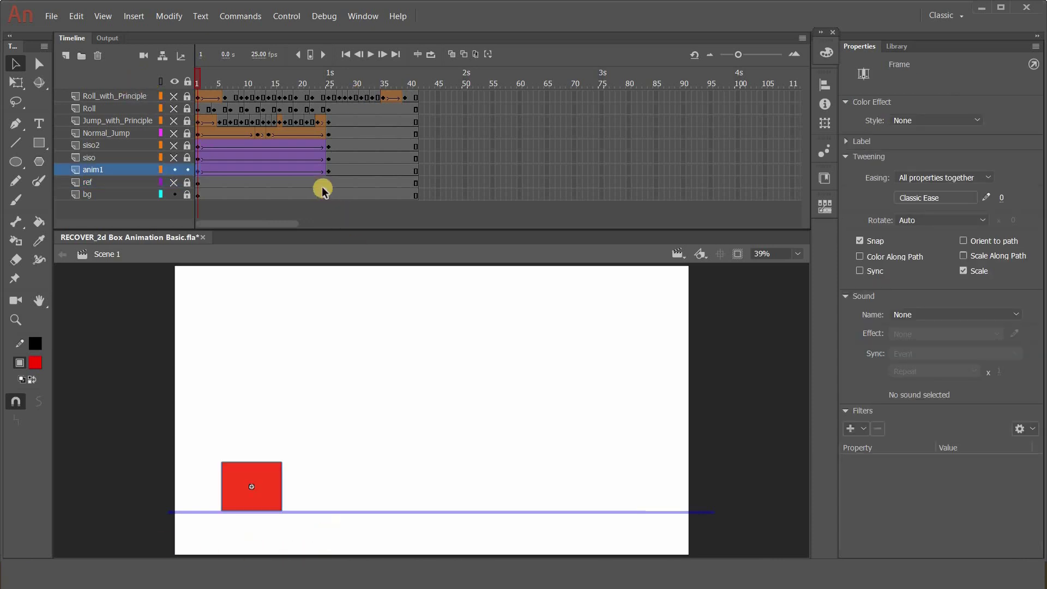
pyautogui.click(328, 170)
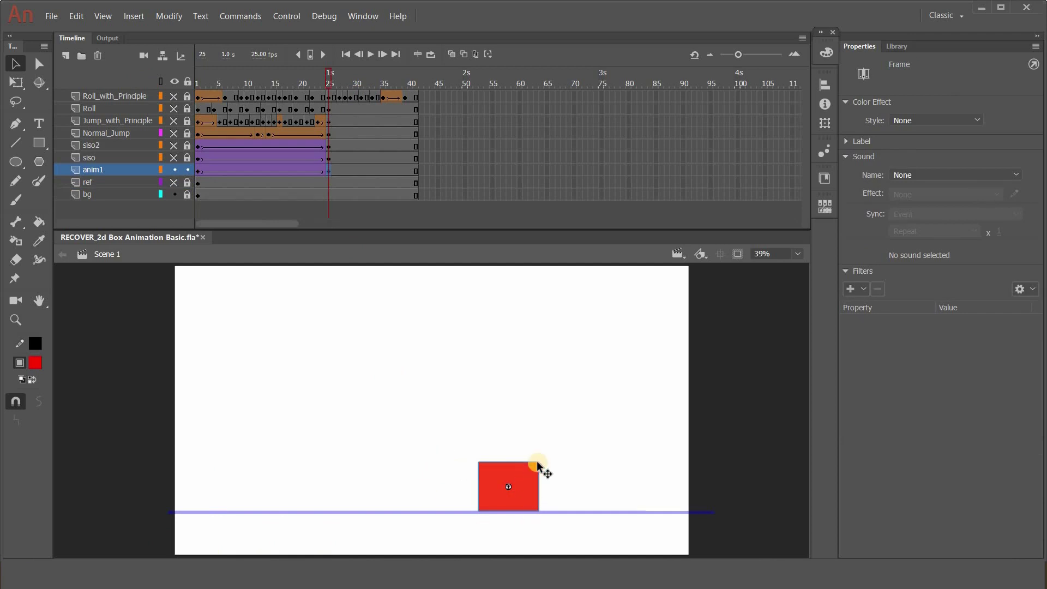
pyautogui.hotkey('shift', ',')
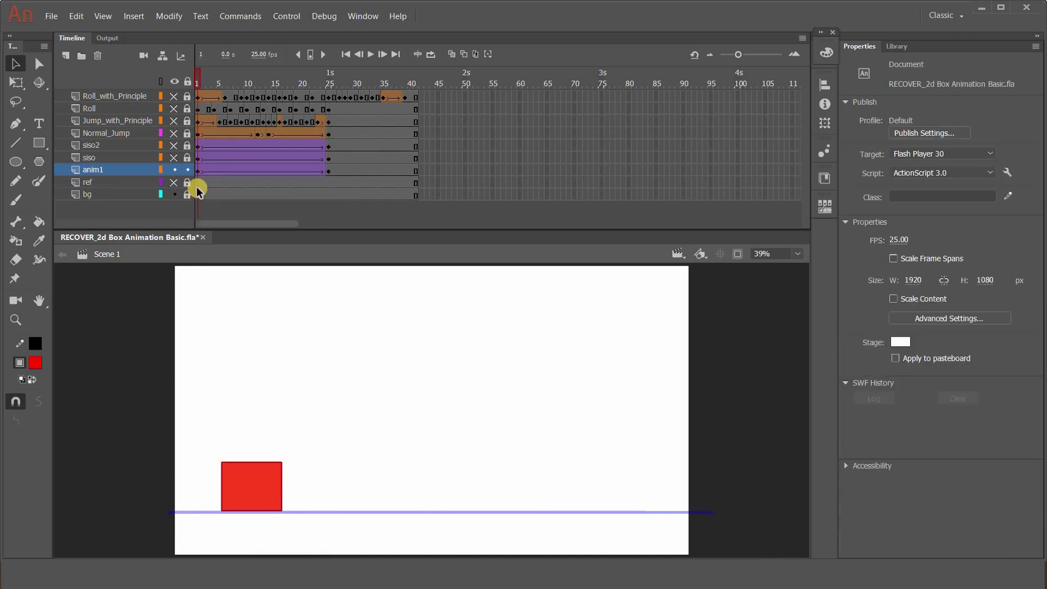
pyautogui.click(328, 170)
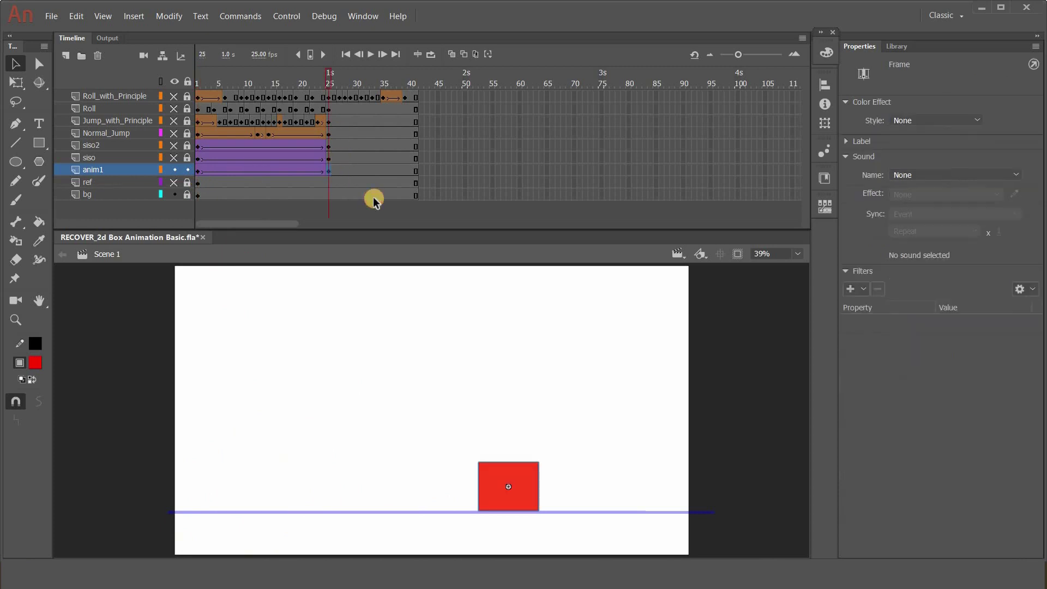
pyautogui.click(198, 170)
pyautogui.click(328, 170)
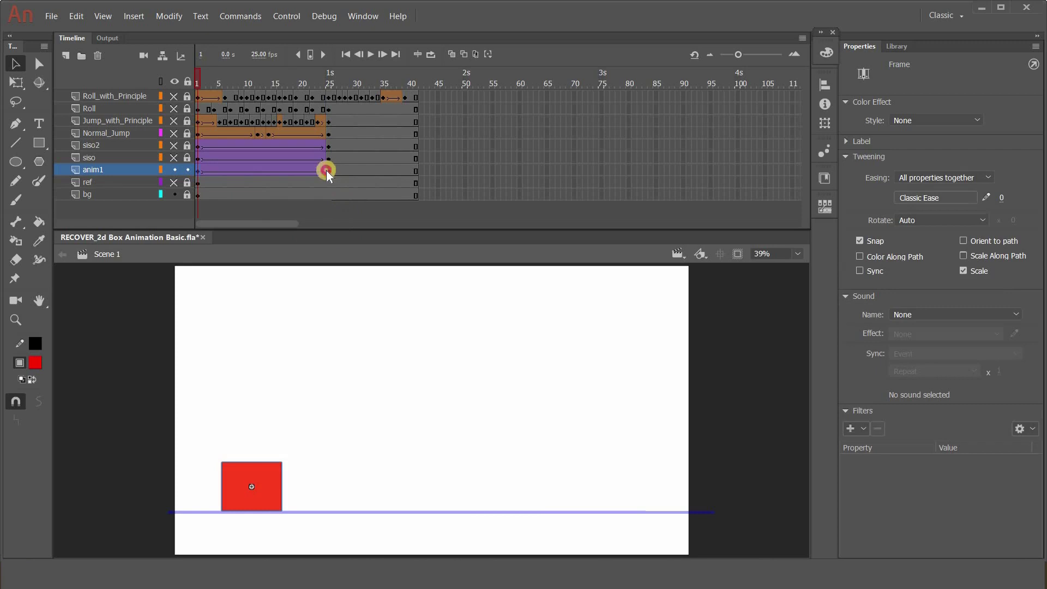
# Examine anim1's classic tween by viewing its frame options and scrubbing between frame 1 and frame 25
pyautogui.moveTo(321, 143); pyautogui.dragTo(256, 167)
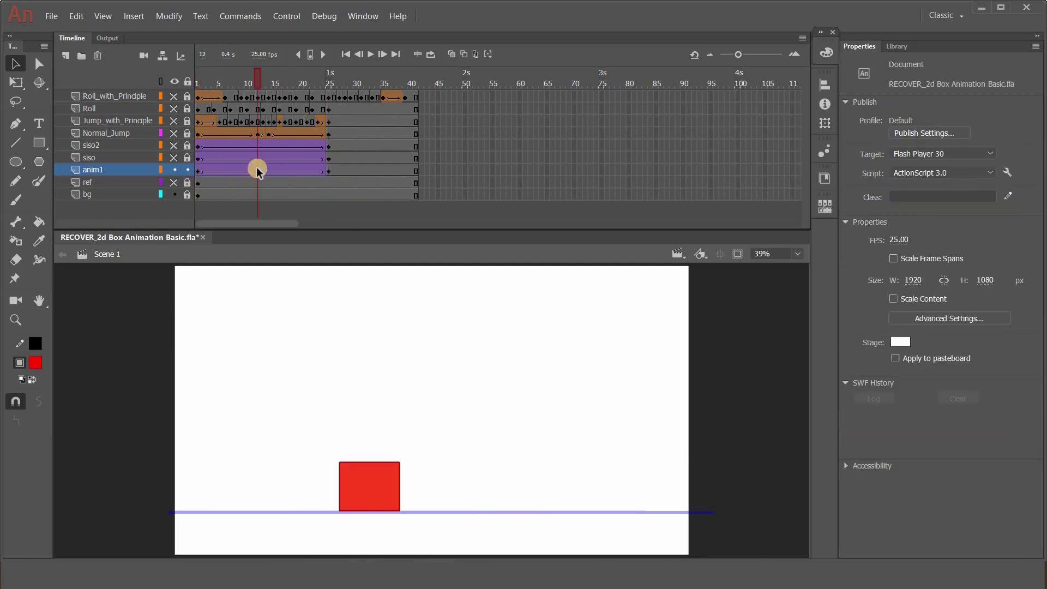
pyautogui.rightClick(256, 167)
pyautogui.rightClick(251, 168)
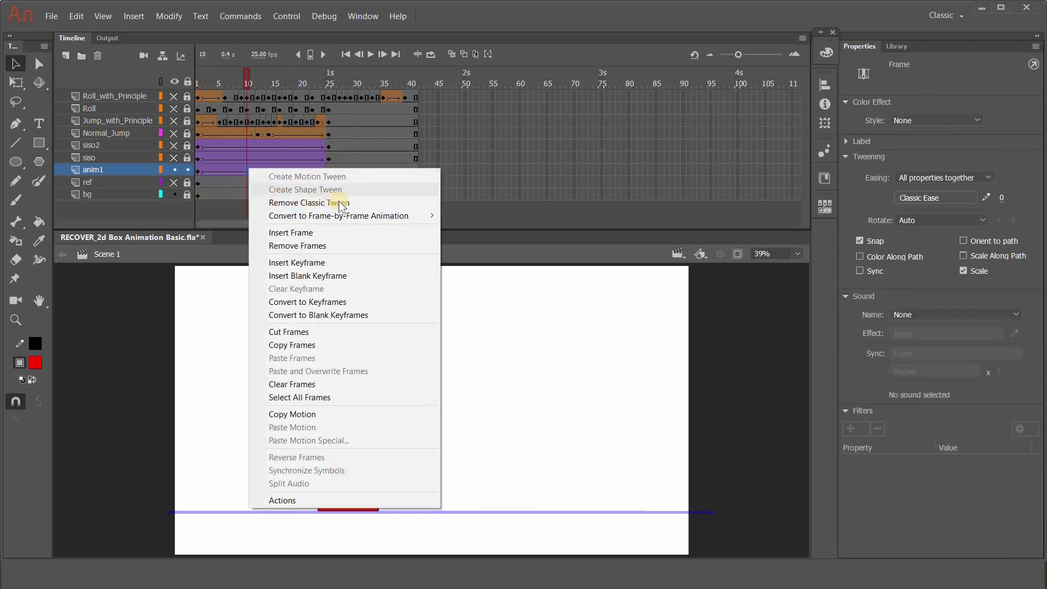
pyautogui.moveTo(247, 76); pyautogui.dragTo(328, 74)
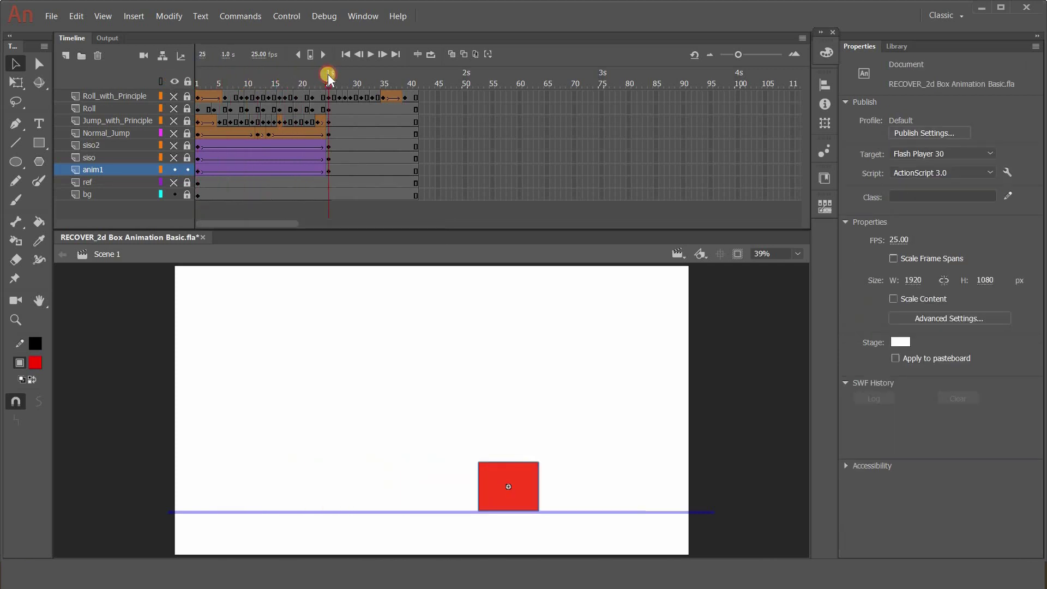
pyautogui.moveTo(328, 74); pyautogui.dragTo(192, 72)
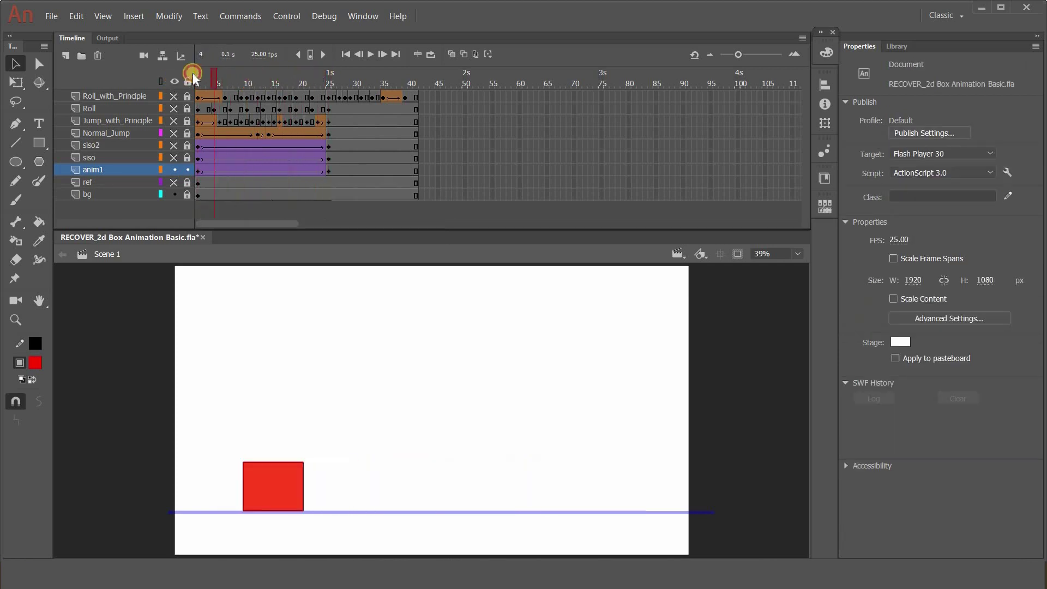
# Examine anim1's frame spacing with onion skinning at frame 12, and play the animation without onion skins
pyautogui.click(257, 170)
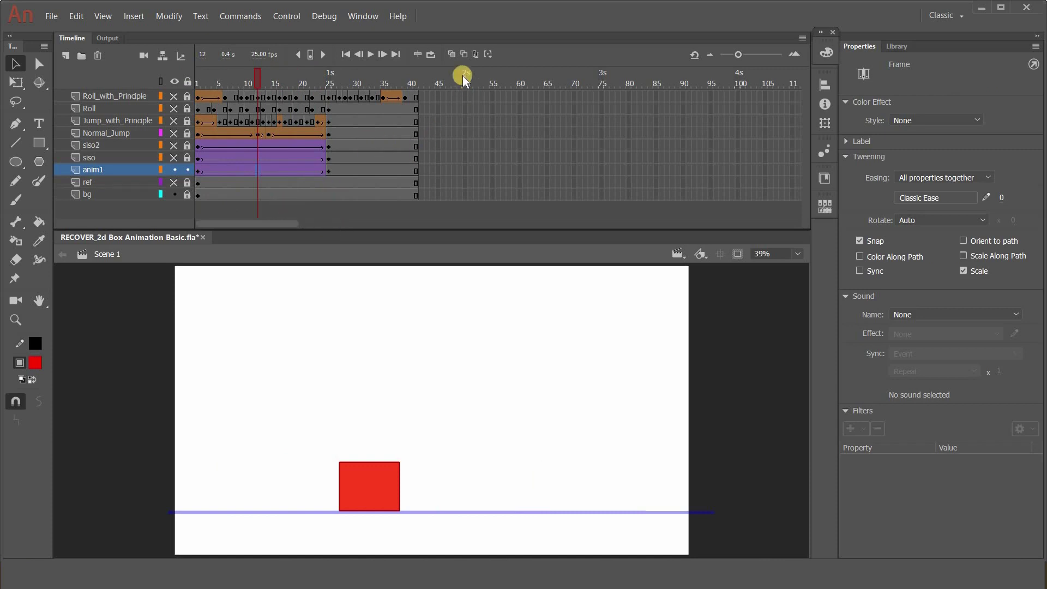
pyautogui.click(450, 54)
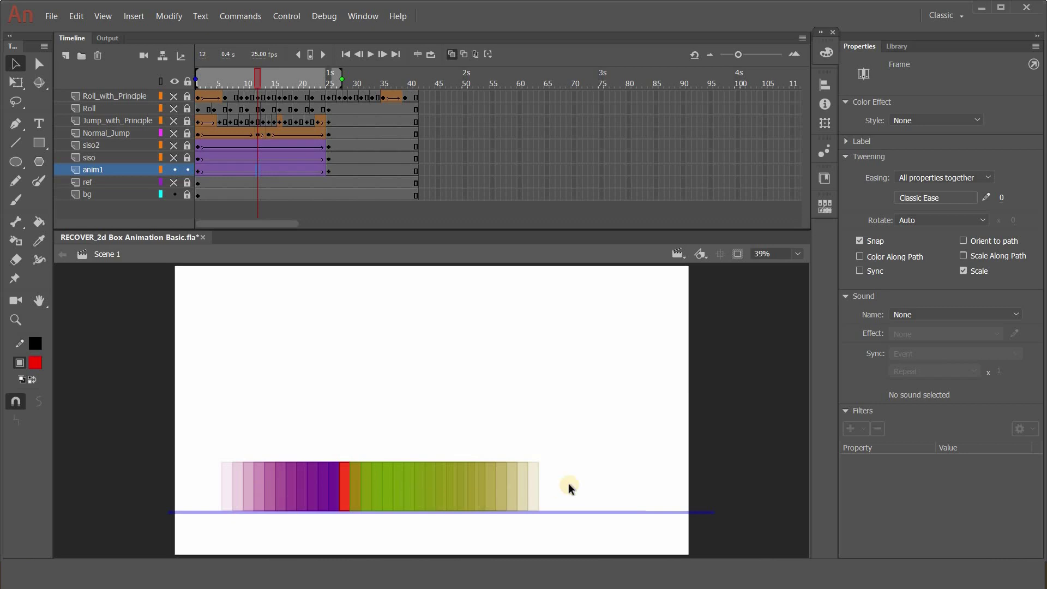
pyautogui.click(149, 74)
pyautogui.click(367, 54)
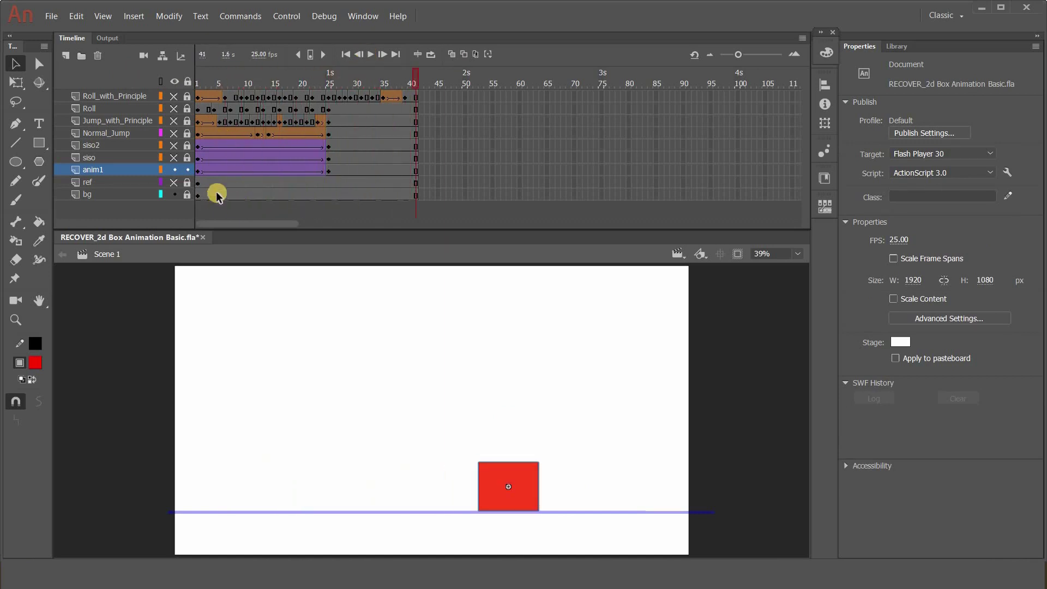
# Hide and lock the anim1 layer, show the siso layer, and play its animation from frame 1
pyautogui.click(174, 157)
pyautogui.moveTo(212, 79); pyautogui.dragTo(194, 80)
pyautogui.press('Return')
pyautogui.click(201, 74)
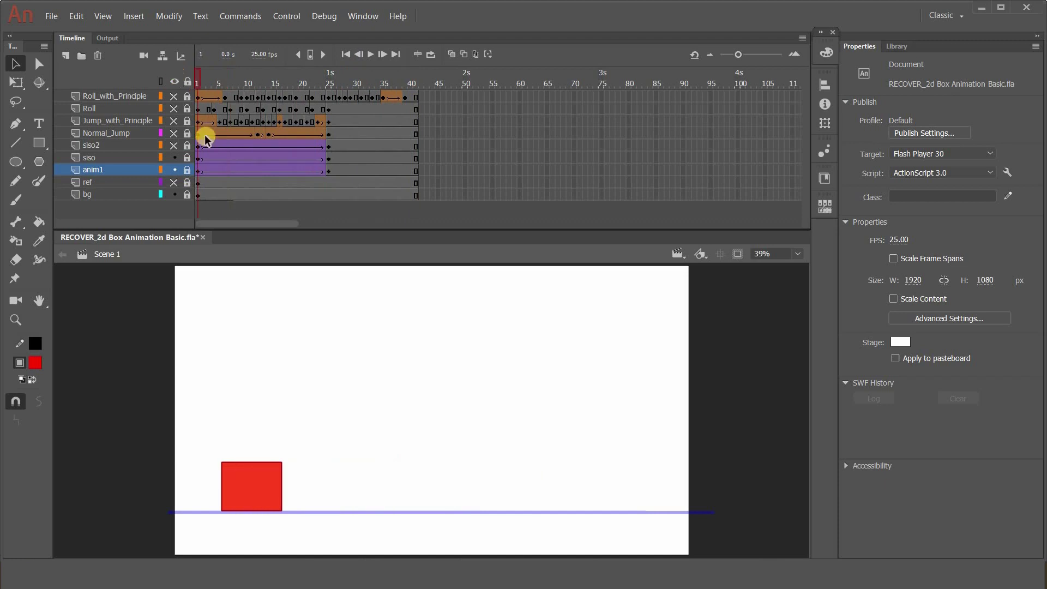
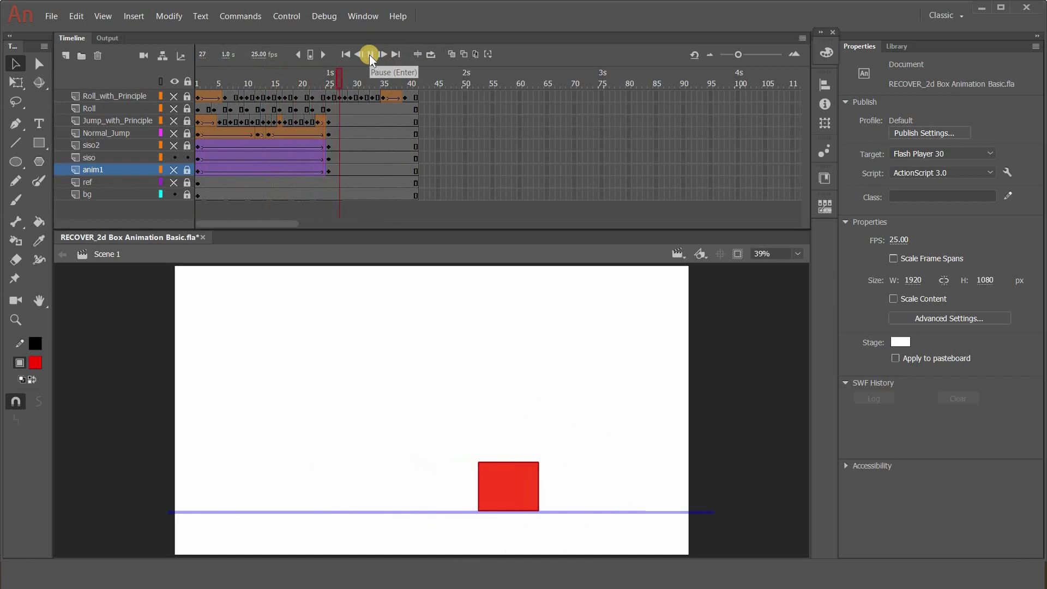
# Examine siso's spacing with onion skinning from frame 1, extending the range past frame 25, and play the animation
pyautogui.click(452, 54)
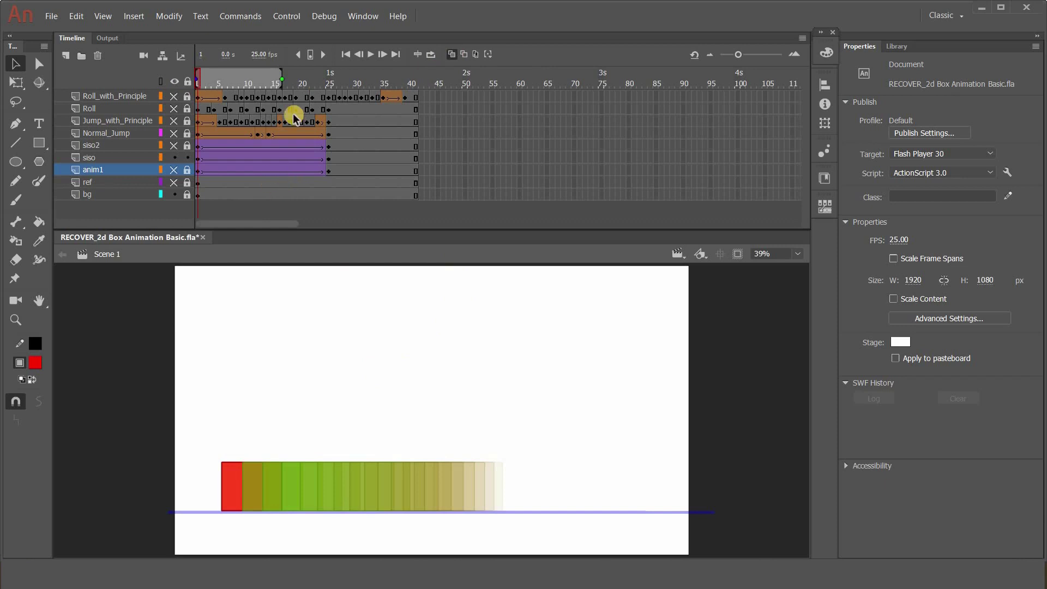
pyautogui.moveTo(282, 81); pyautogui.dragTo(335, 81)
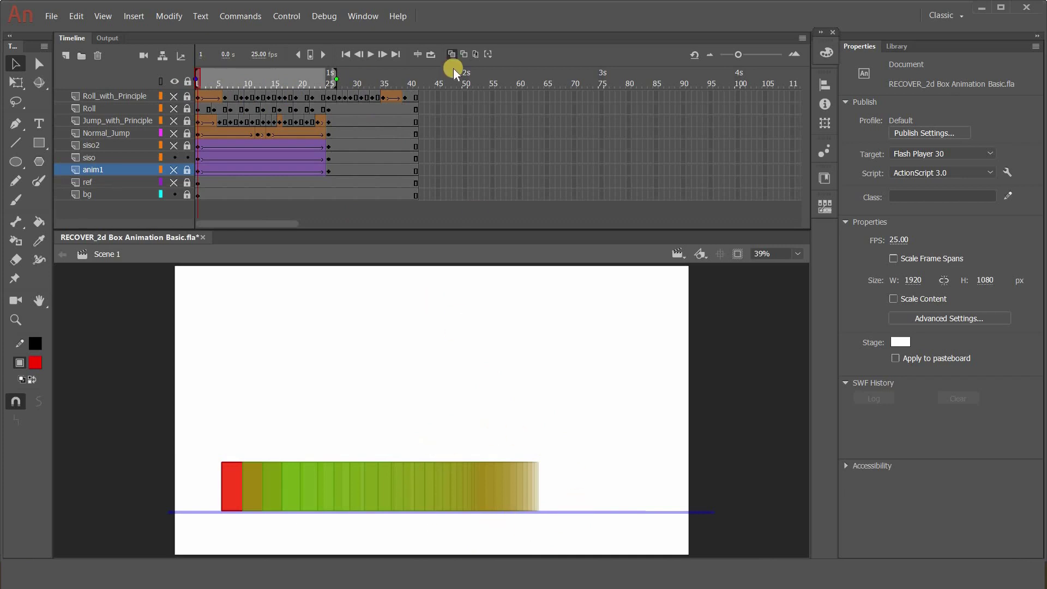
pyautogui.click(369, 53)
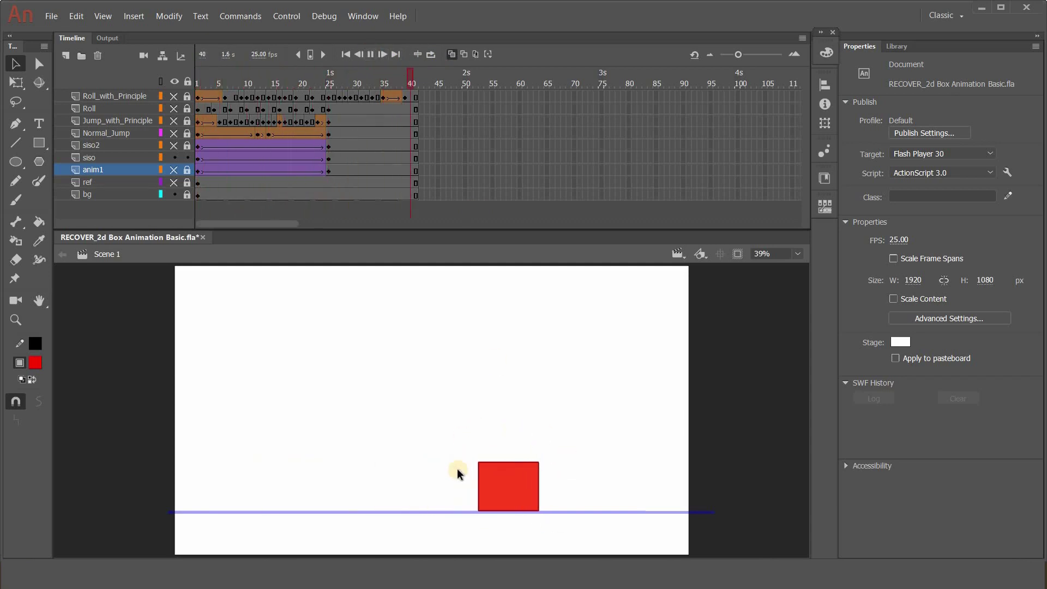
# Hide and lock the siso layer, and show and unlock the siso2 layer
pyautogui.click(174, 157)
pyautogui.click(187, 157)
pyautogui.click(187, 145)
pyautogui.click(173, 146)
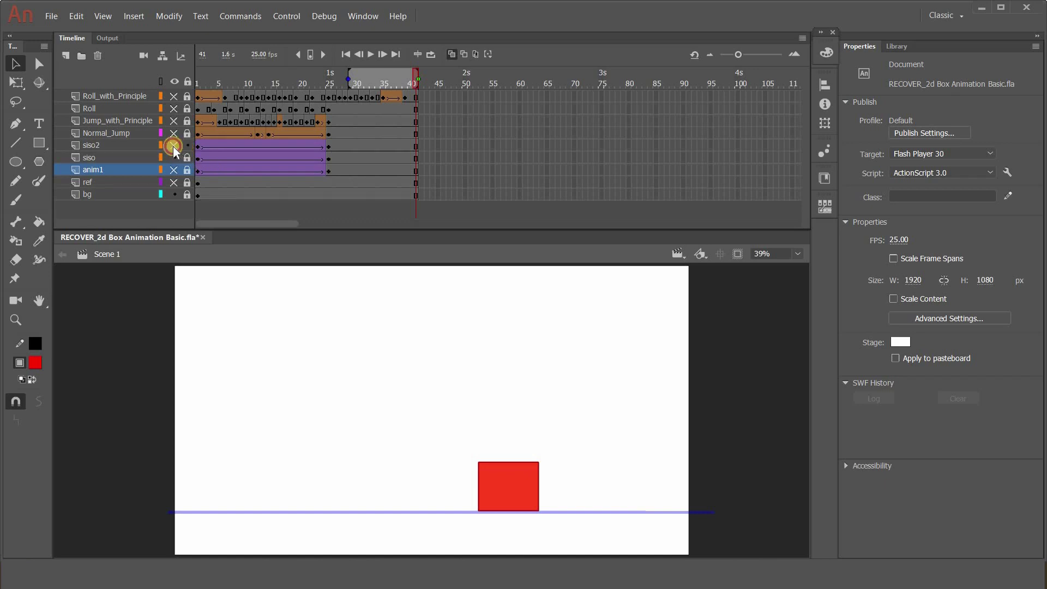
# Turn off onion skinning and play the siso2 animation twice from frame 1
pyautogui.hotkey('shift', ',')
pyautogui.click(448, 55)
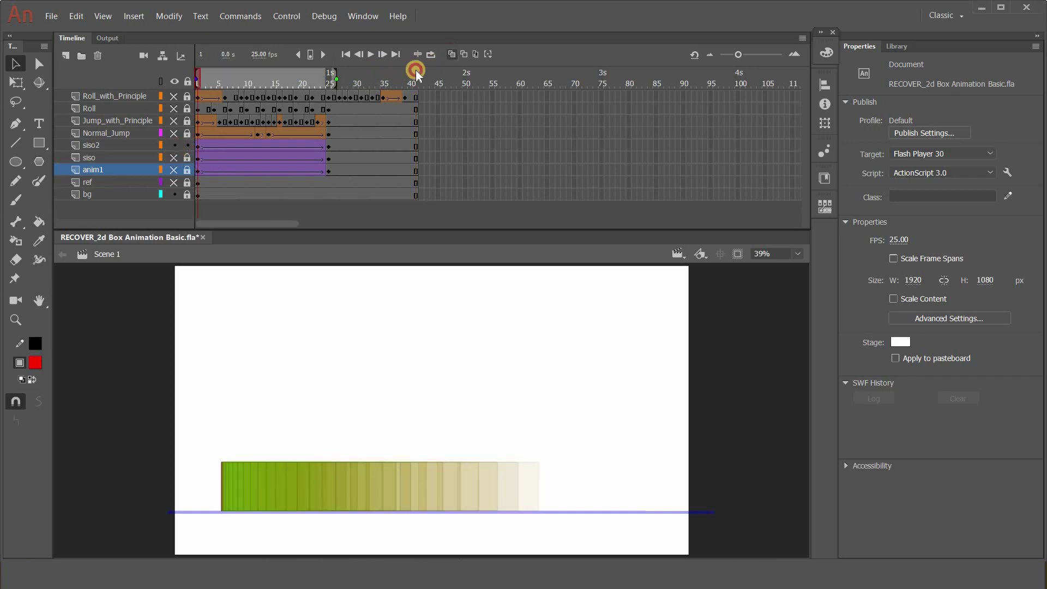
pyautogui.click(371, 54)
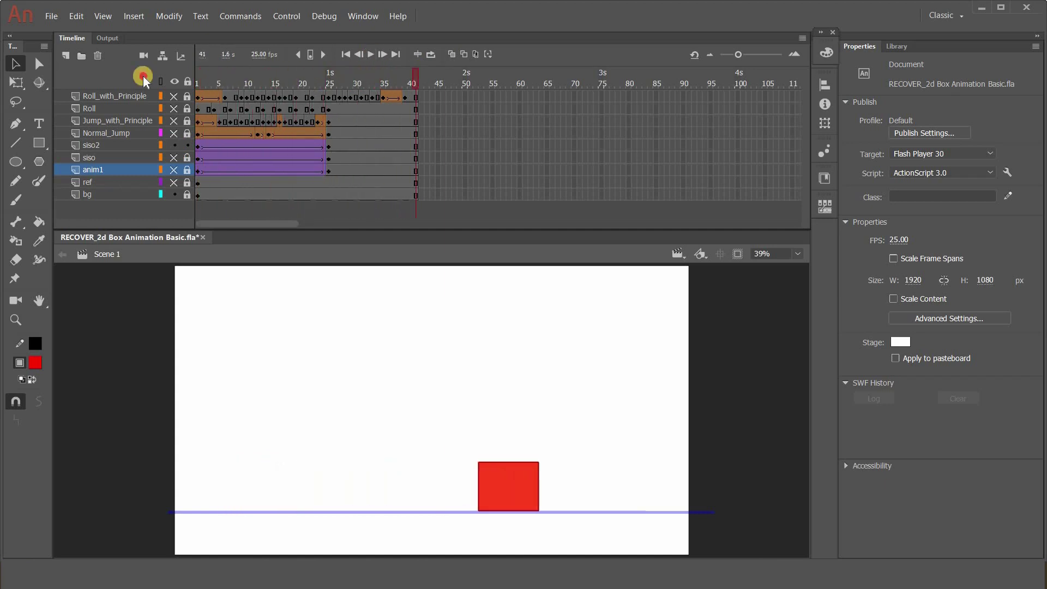
pyautogui.hotkey('shift', ',')
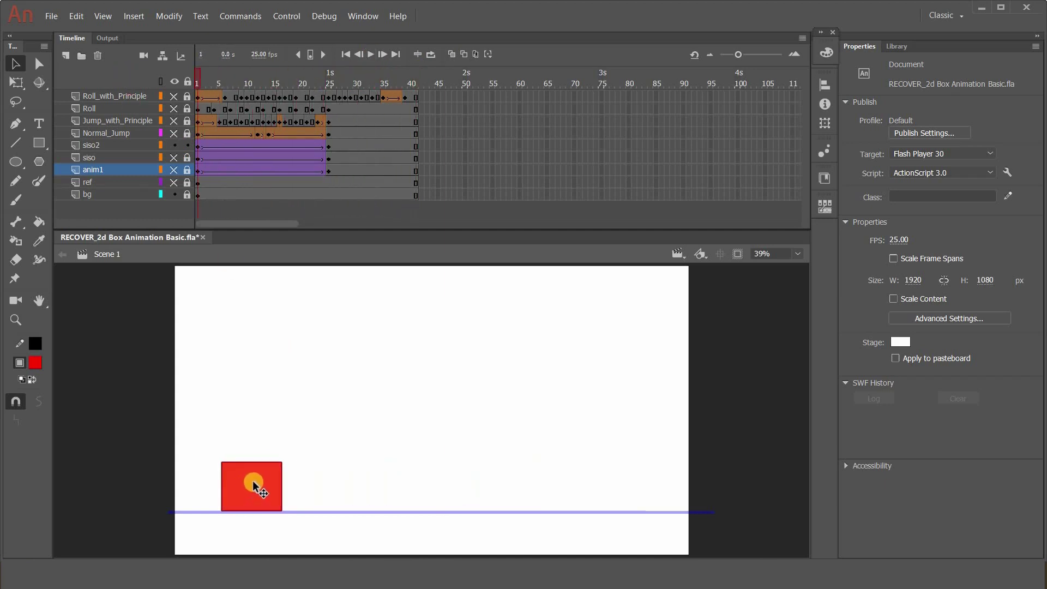
pyautogui.click(369, 54)
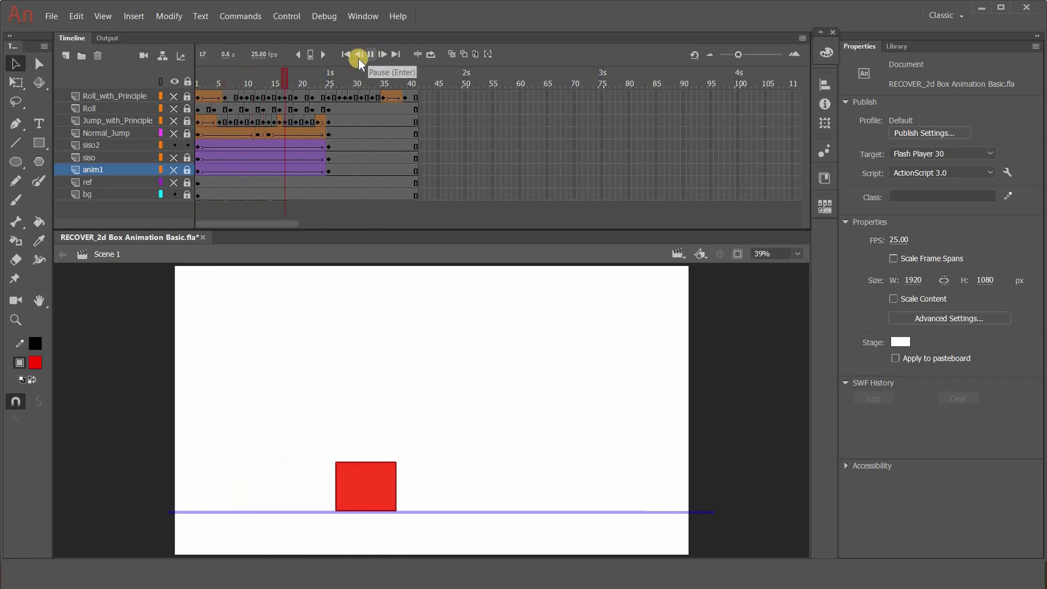
pyautogui.click(367, 53)
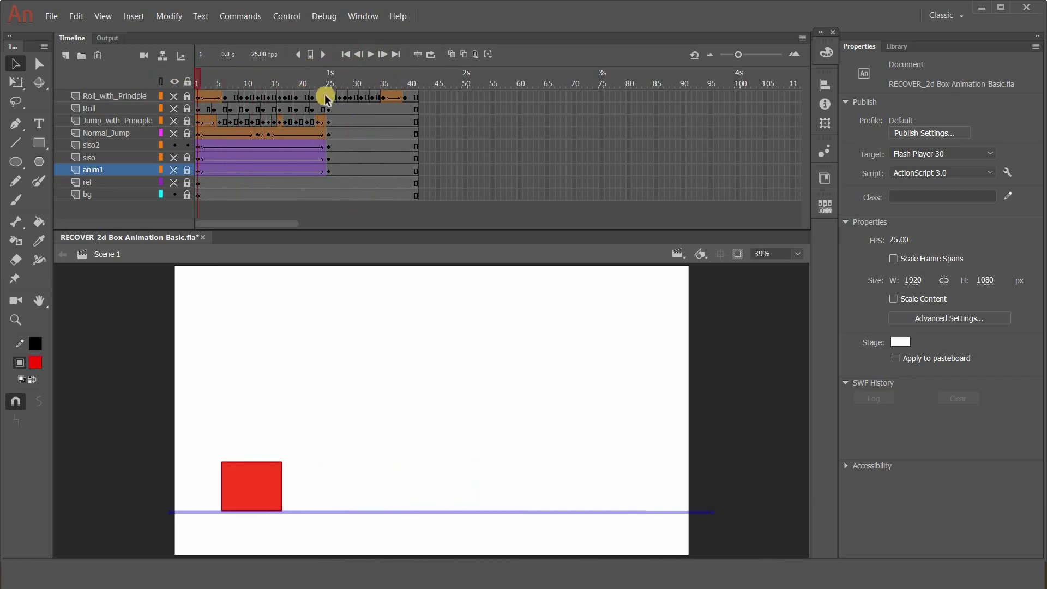
# Examine siso2's frame spacing with onion skinning from frame 1, jump to the last frame, and turn onion skinning off
pyautogui.click(452, 54)
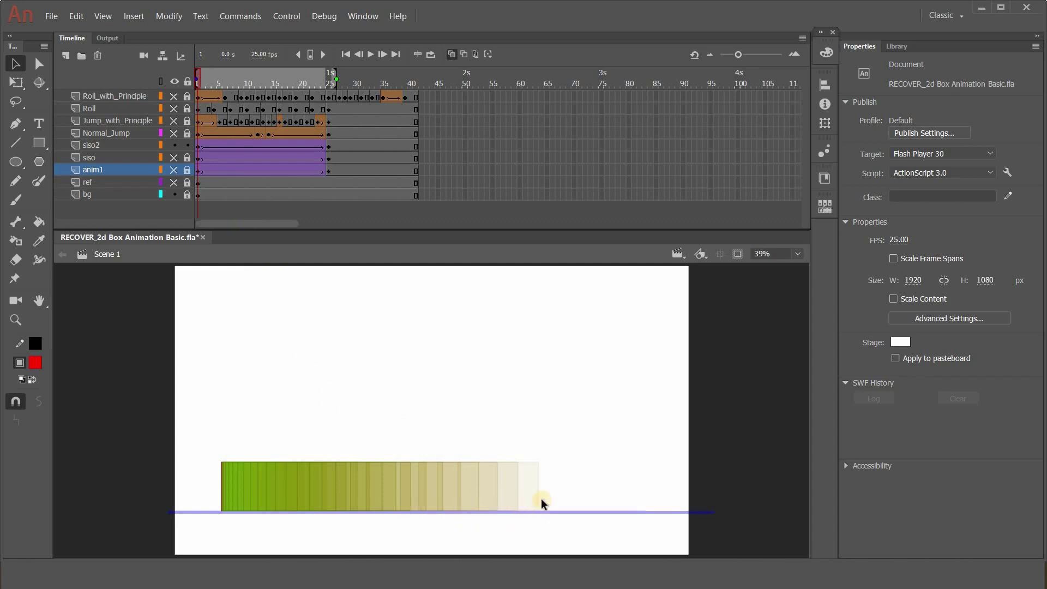
pyautogui.hotkey('shift', '.')
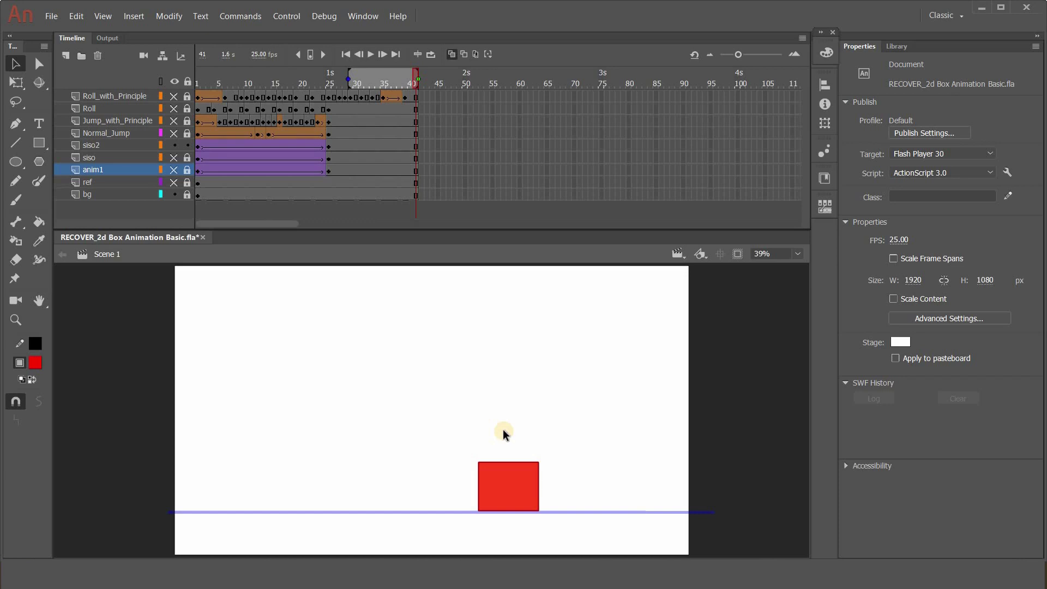
pyautogui.click(451, 53)
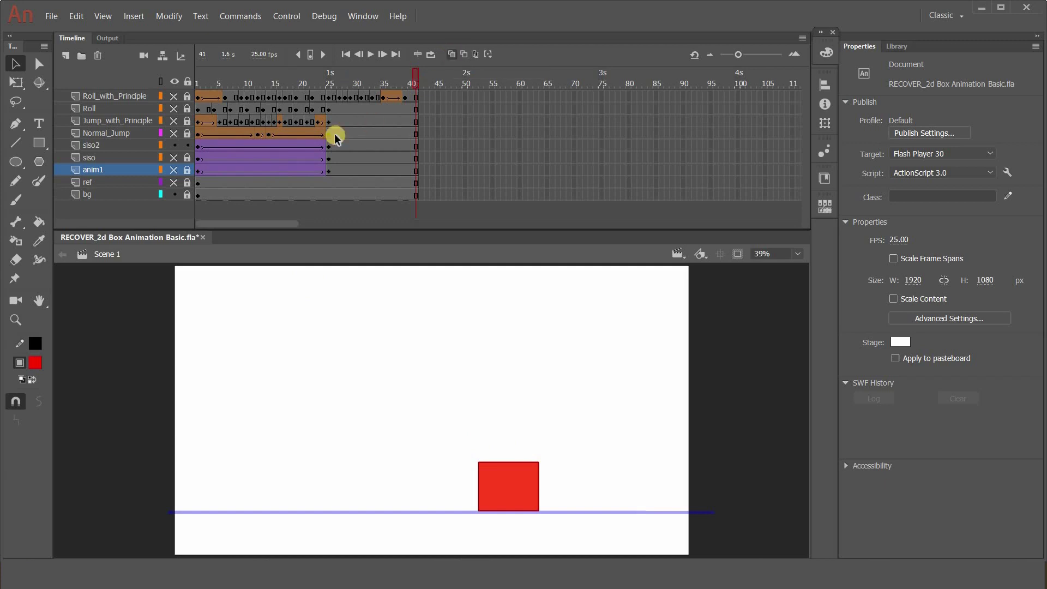
# Examine the Classic Ease curve of the siso2 tween in the Custom Ease editor, and close it unchanged
pyautogui.click(254, 147)
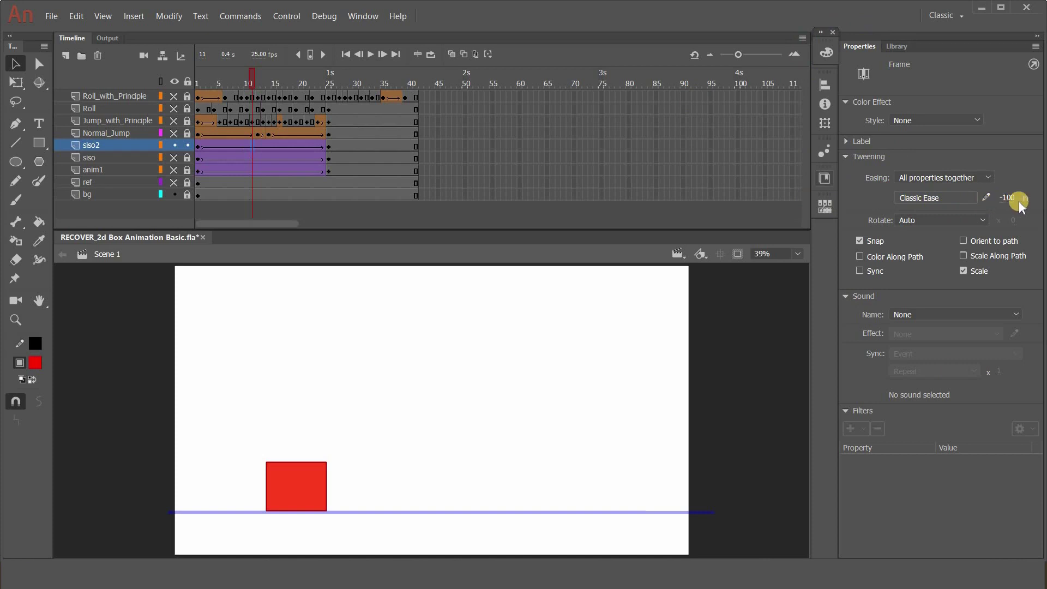
pyautogui.click(983, 198)
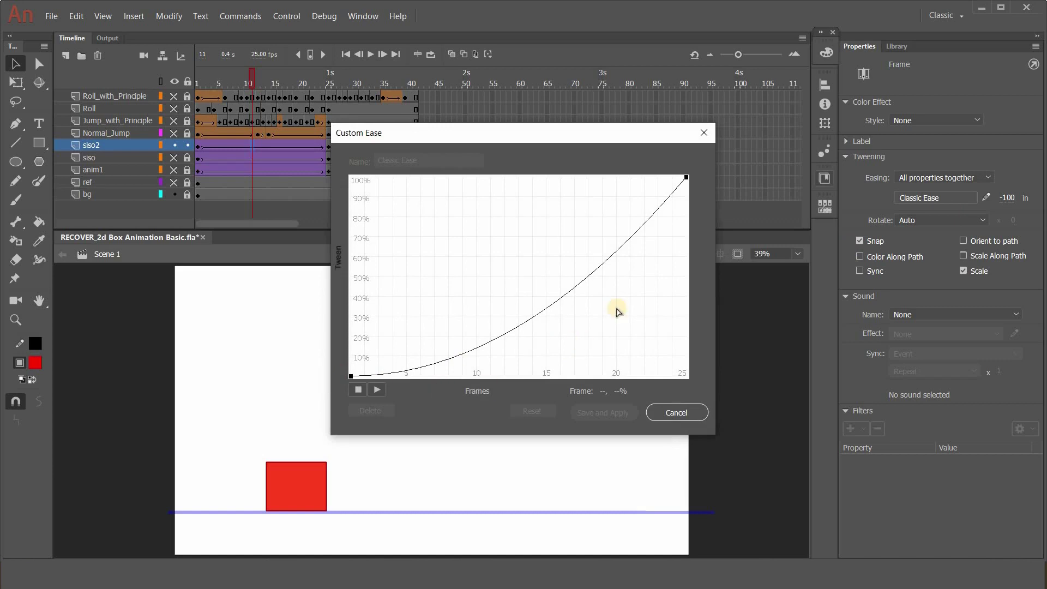
pyautogui.click(704, 133)
# Hide and lock siso2, show and unlock siso, and select siso's tween at frame 10 to view its easing
pyautogui.moveTo(253, 79); pyautogui.dragTo(224, 94)
pyautogui.click(173, 145)
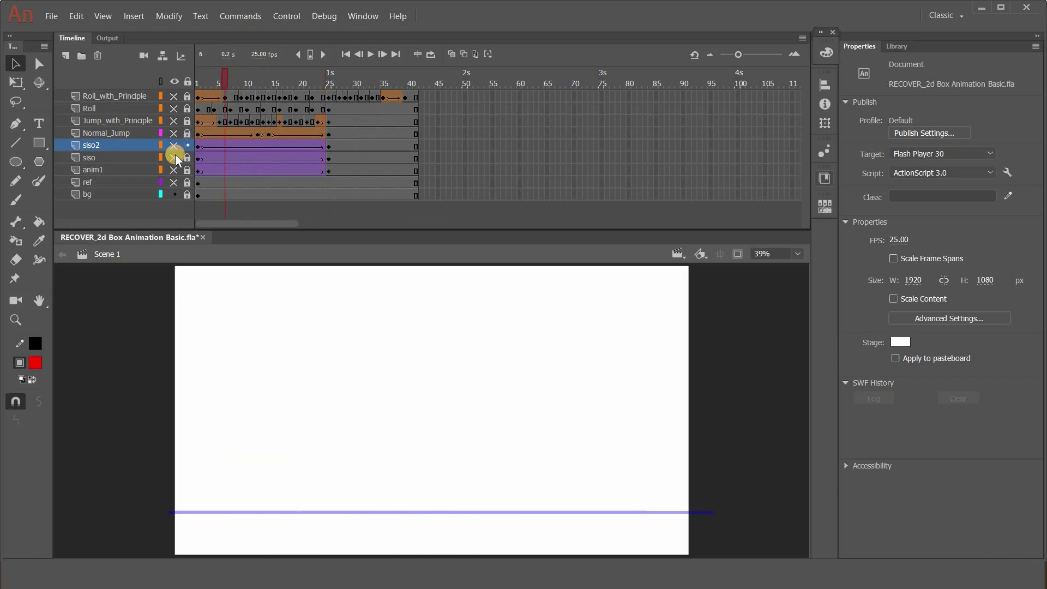
pyautogui.click(175, 157)
pyautogui.keyDown('alt'); pyautogui.click(188, 158); pyautogui.keyUp('alt')
pyautogui.hotkey('shift', ',')
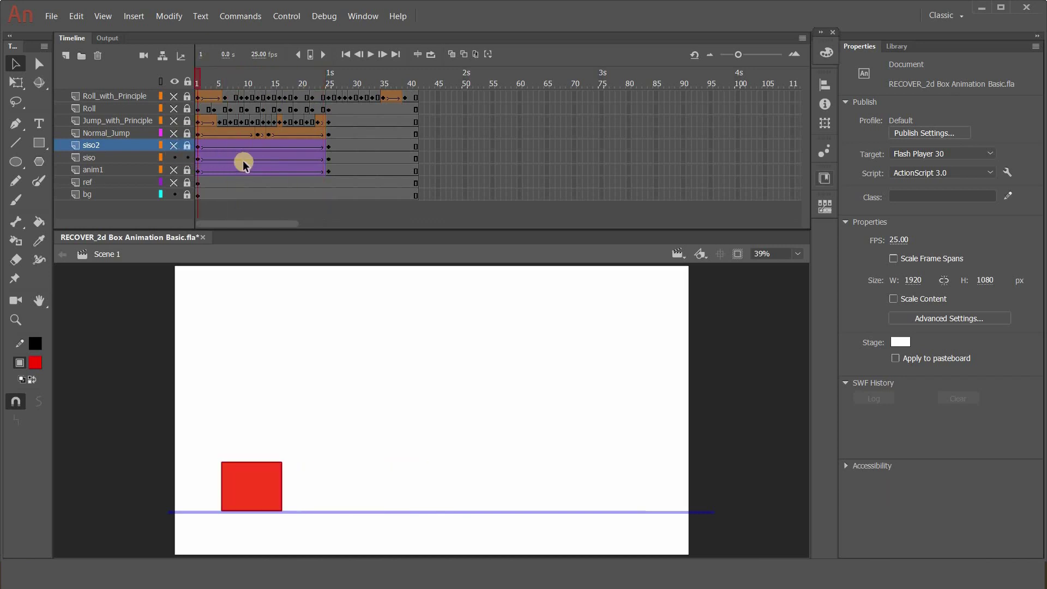
pyautogui.click(247, 158)
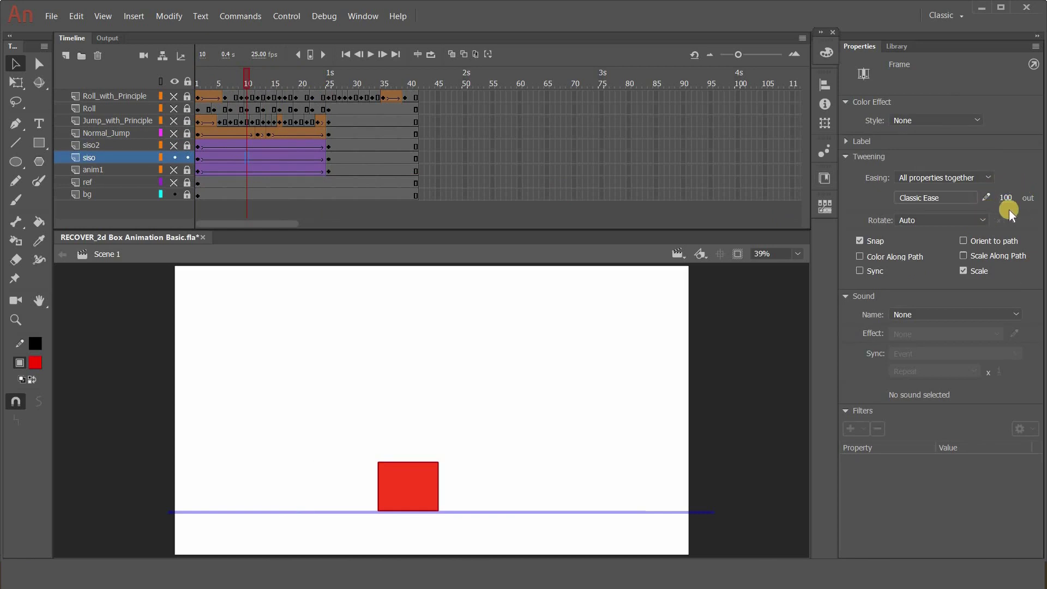
# Scrub the siso animation to frame 16, hide and lock siso, and show the Roll layer with the playhead at frame 1
pyautogui.moveTo(243, 79); pyautogui.dragTo(278, 89)
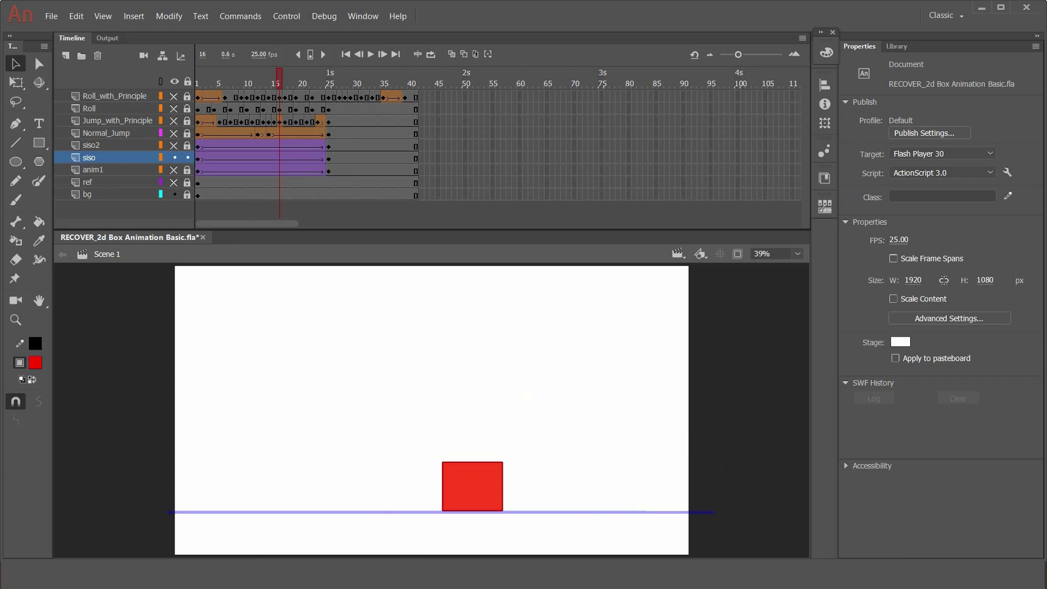
pyautogui.click(216, 160)
pyautogui.click(175, 159)
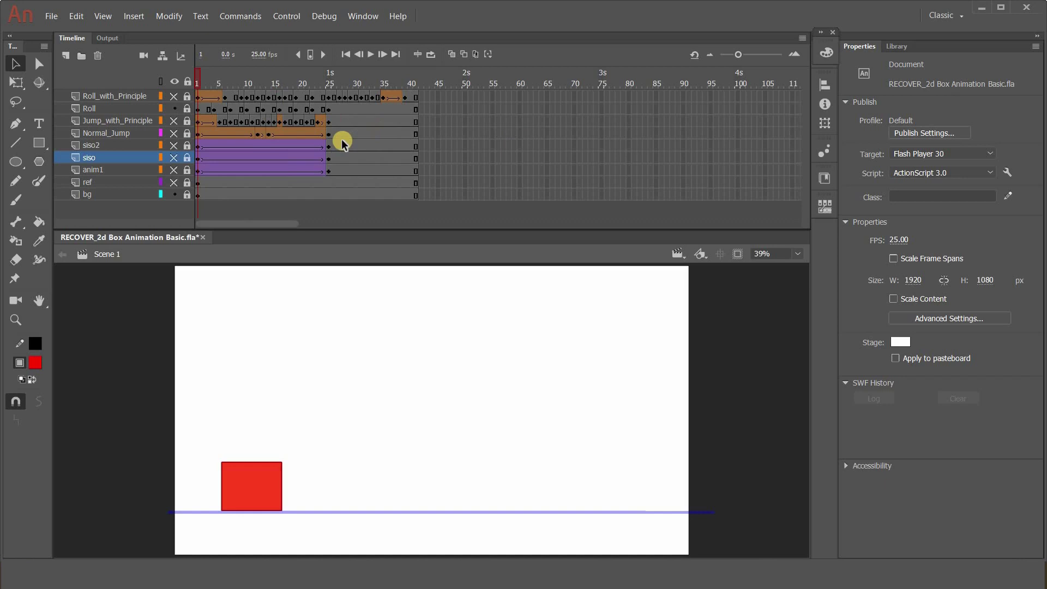
# Play the Roll animation three times, each time from frame 1
pyautogui.click(368, 55)
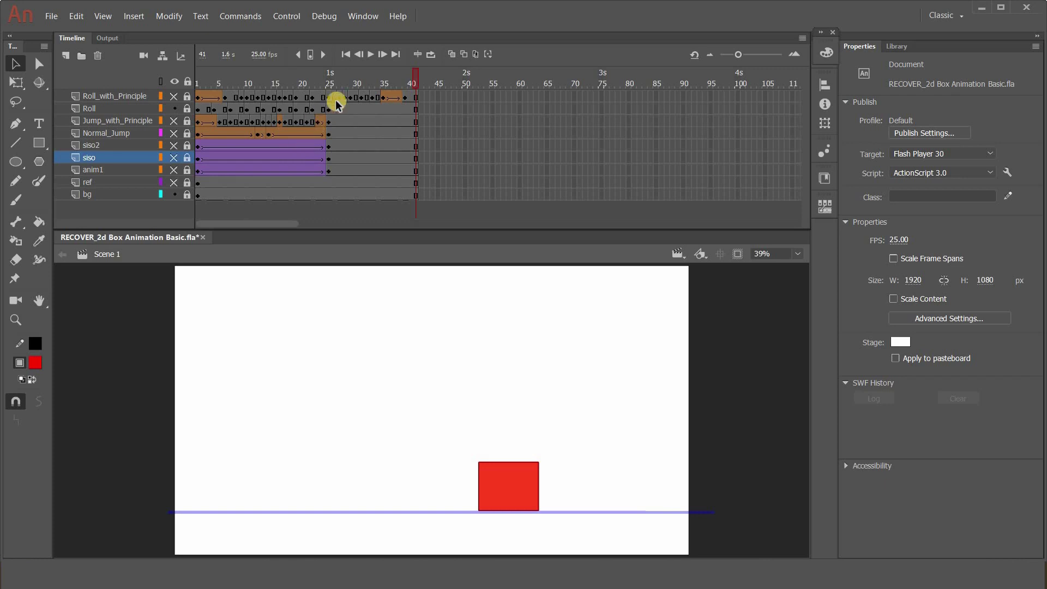
pyautogui.moveTo(343, 80); pyautogui.dragTo(185, 90)
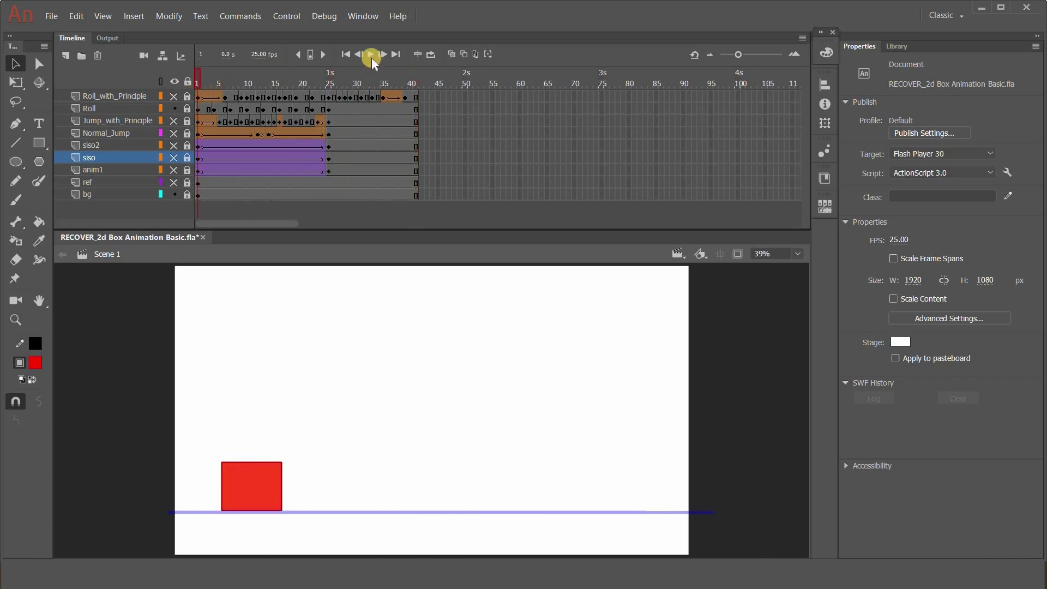
pyautogui.click(370, 57)
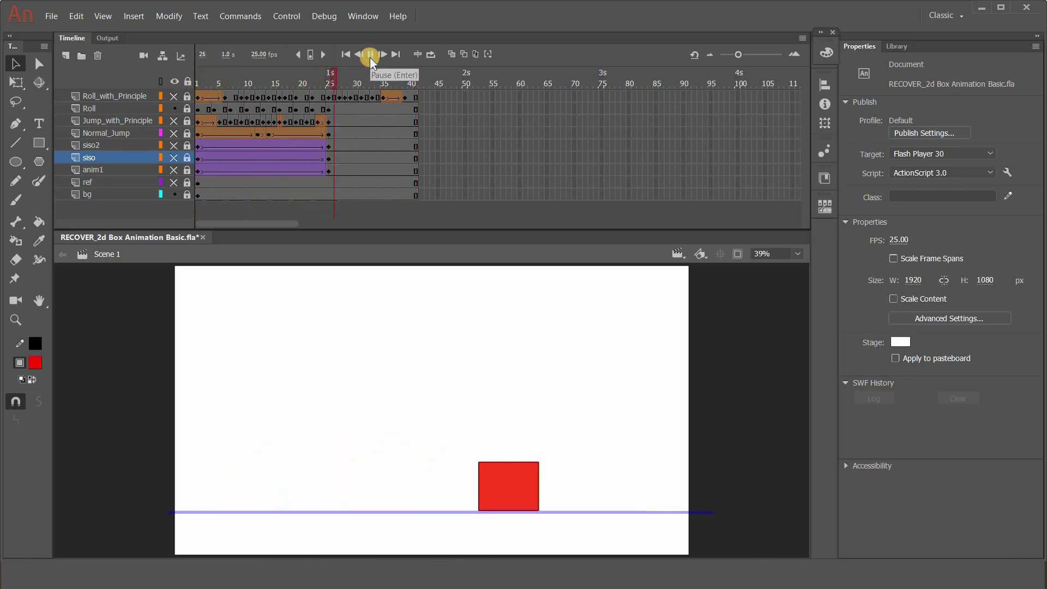
pyautogui.moveTo(240, 76); pyautogui.dragTo(198, 77)
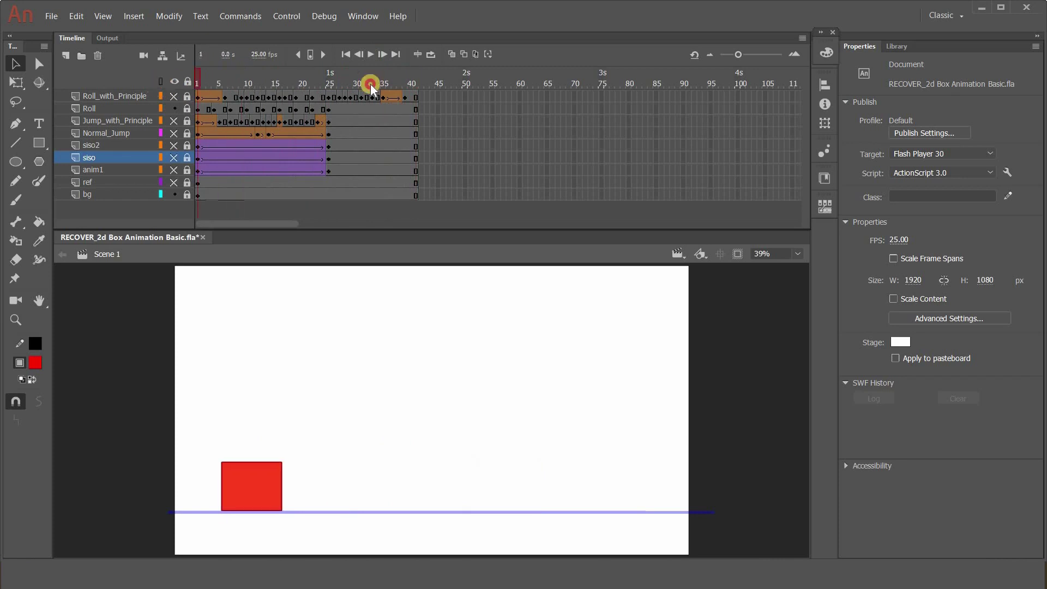
pyautogui.click(367, 53)
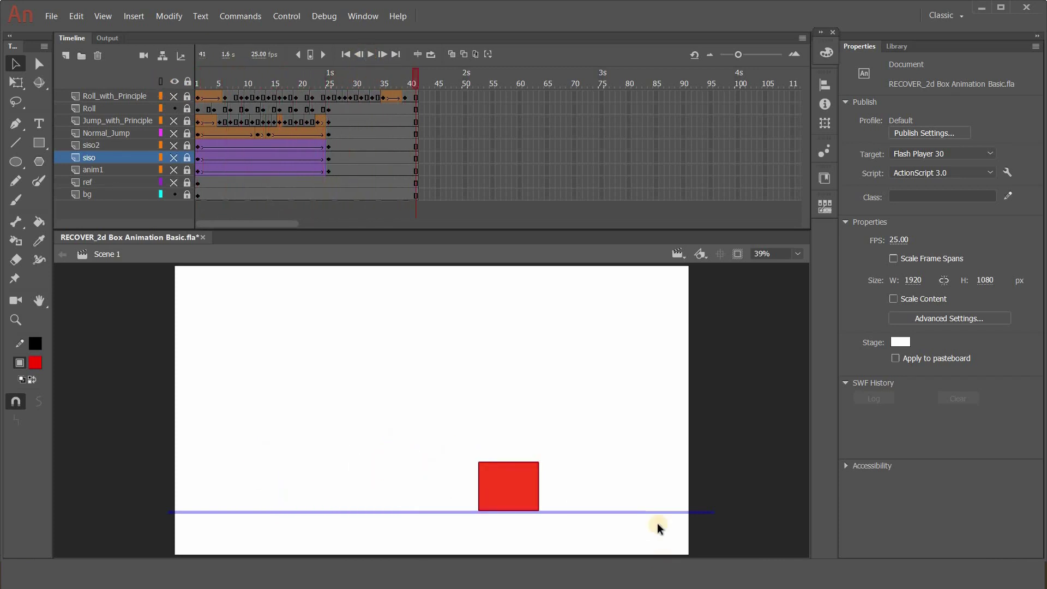
# Unlock the Roll layer and examine the box's poses at frames 1, 7, 2 and 4
pyautogui.click(200, 109)
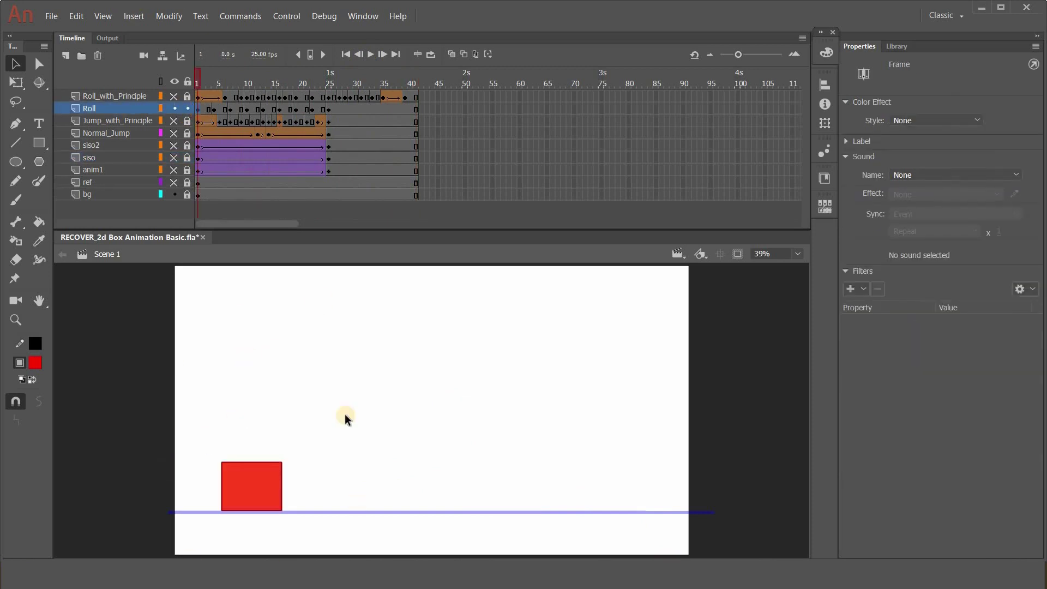
pyautogui.moveTo(227, 112); pyautogui.dragTo(228, 113)
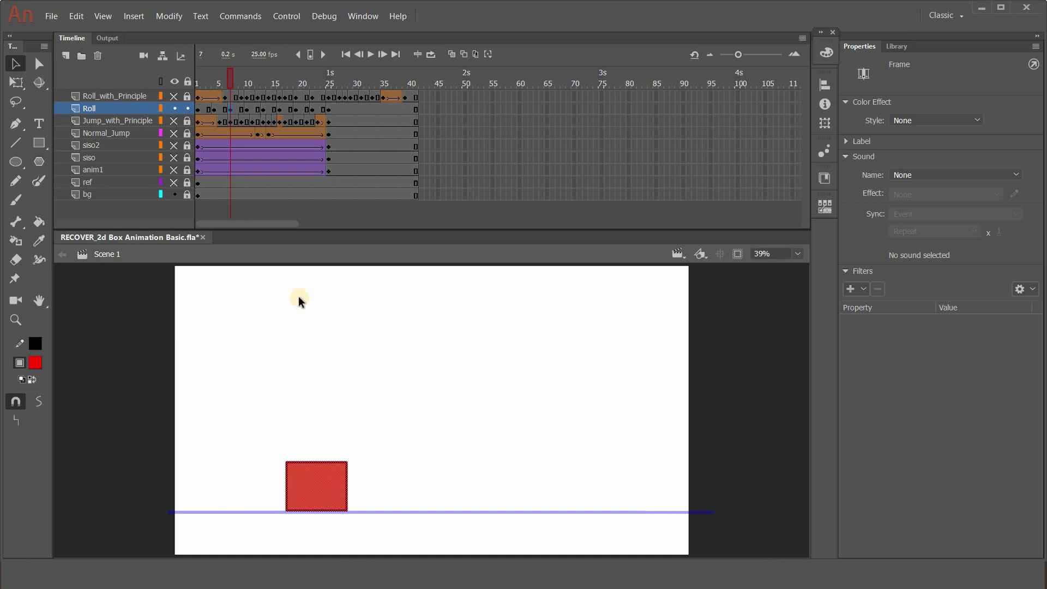
pyautogui.click(203, 109)
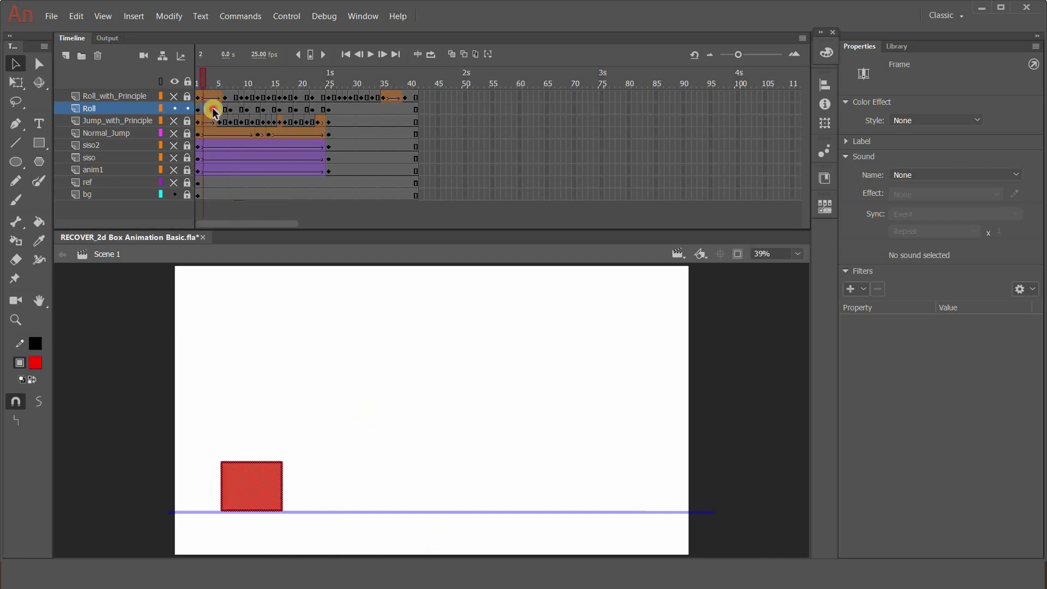
pyautogui.click(213, 110)
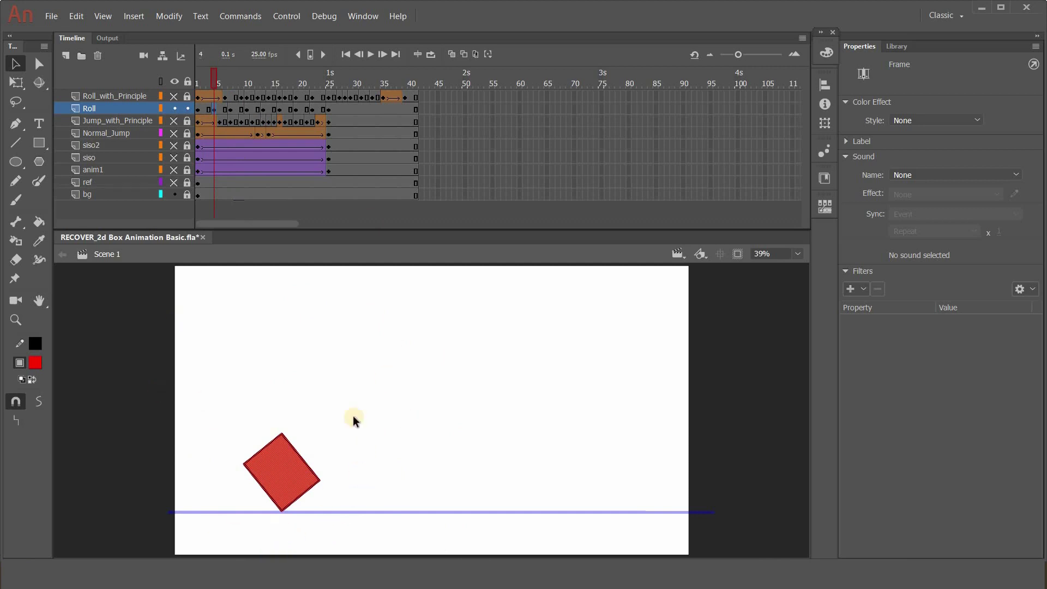
pyautogui.click(233, 537)
pyautogui.click(217, 78)
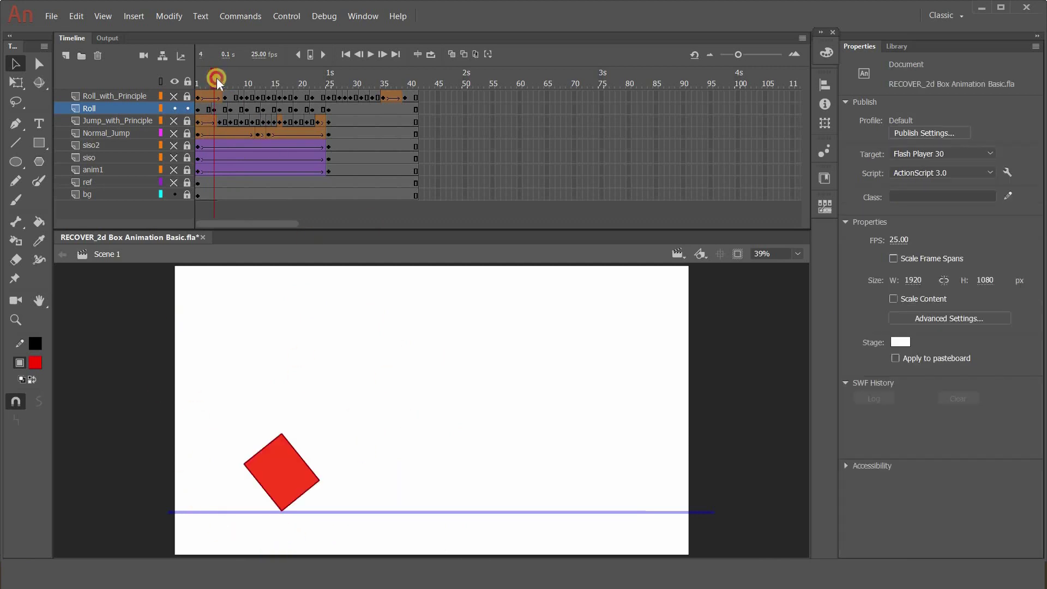
# Select the box in Roll's frame 4 and use Free Transform to move its pivot point to the corner touching the ground
pyautogui.click(214, 108)
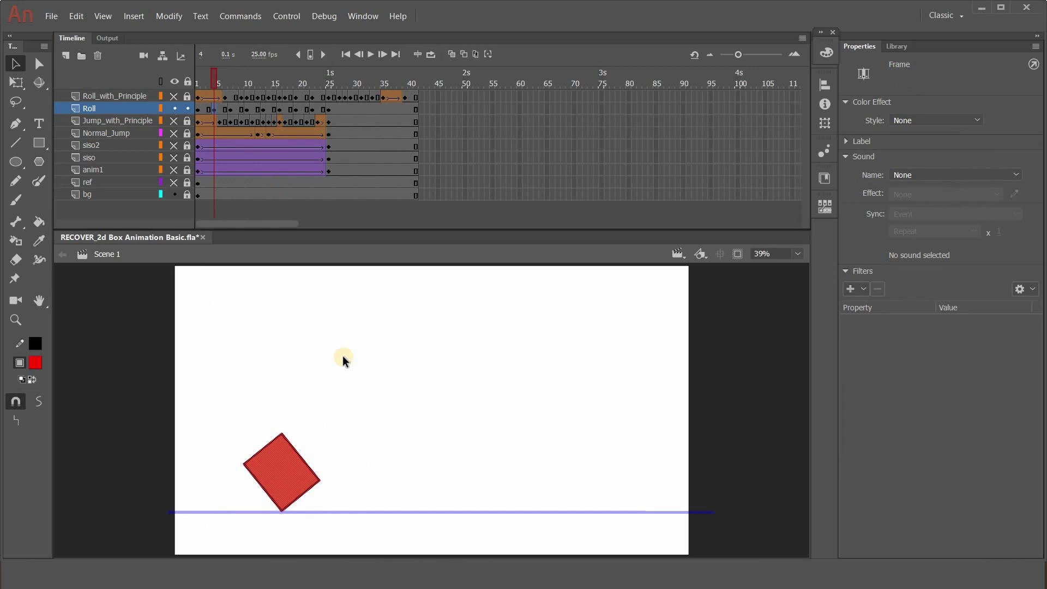
pyautogui.moveTo(377, 400); pyautogui.dragTo(227, 521)
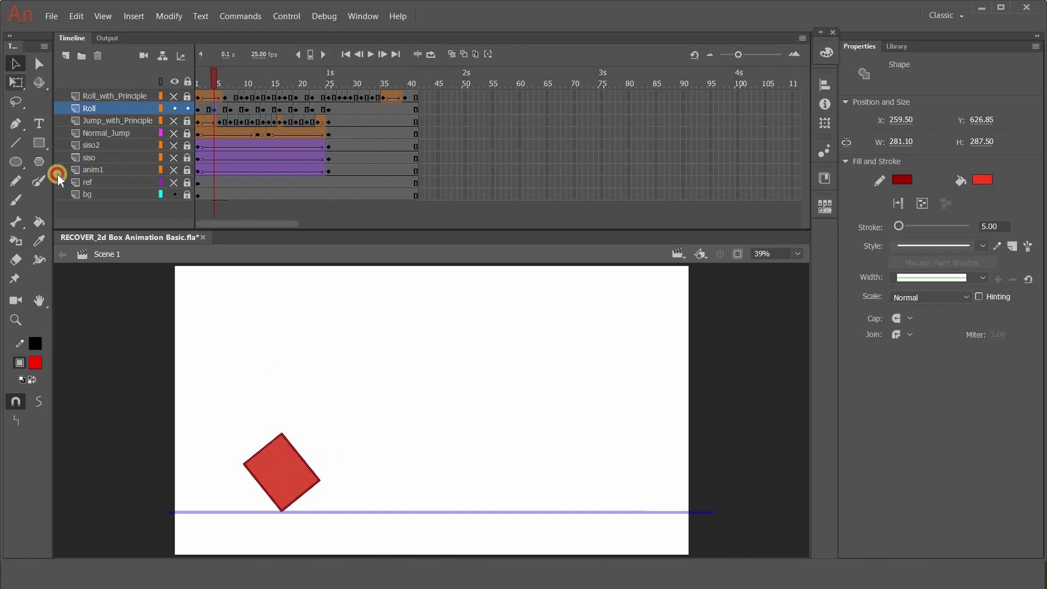
pyautogui.press('q')
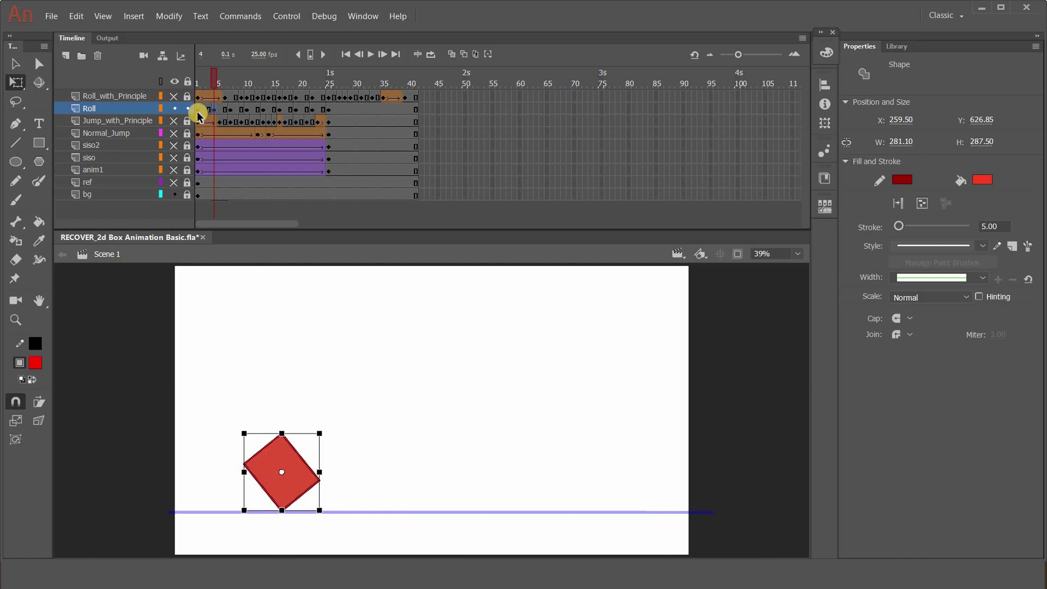
pyautogui.click(287, 485)
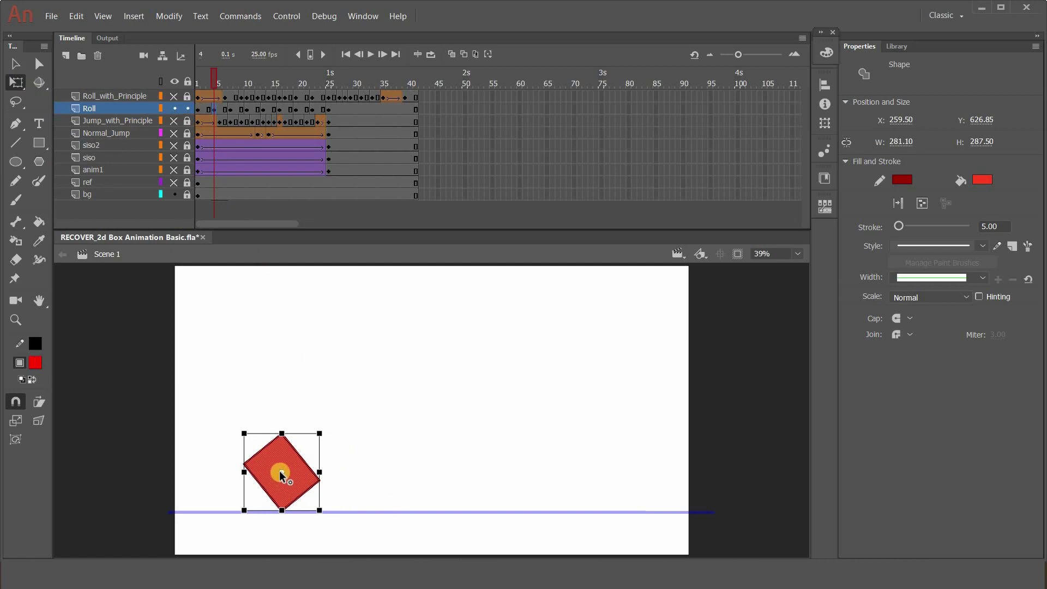
pyautogui.moveTo(280, 469); pyautogui.dragTo(281, 510)
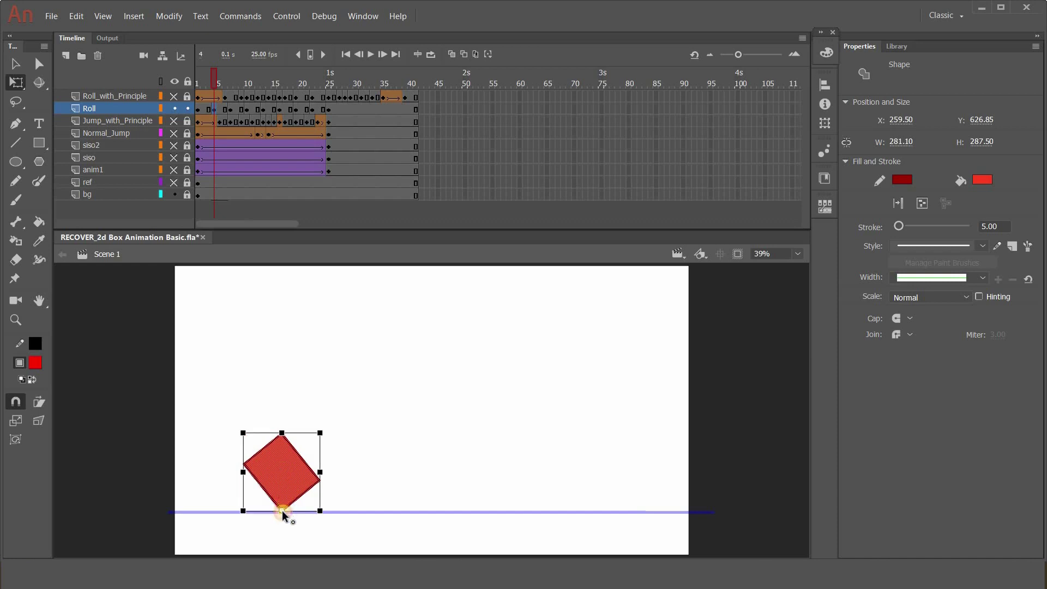
pyautogui.moveTo(248, 420)
pyautogui.mouseDown()
pyautogui.moveTo(262, 421)
pyautogui.moveTo(249, 417)
pyautogui.mouseUp()
pyautogui.click(217, 116)
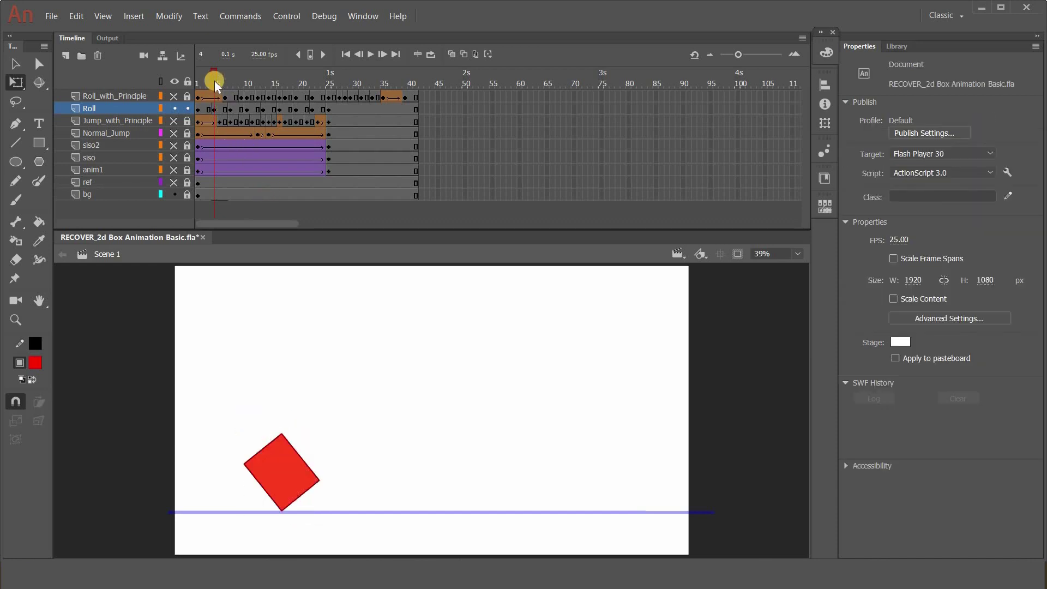
pyautogui.click(16, 85)
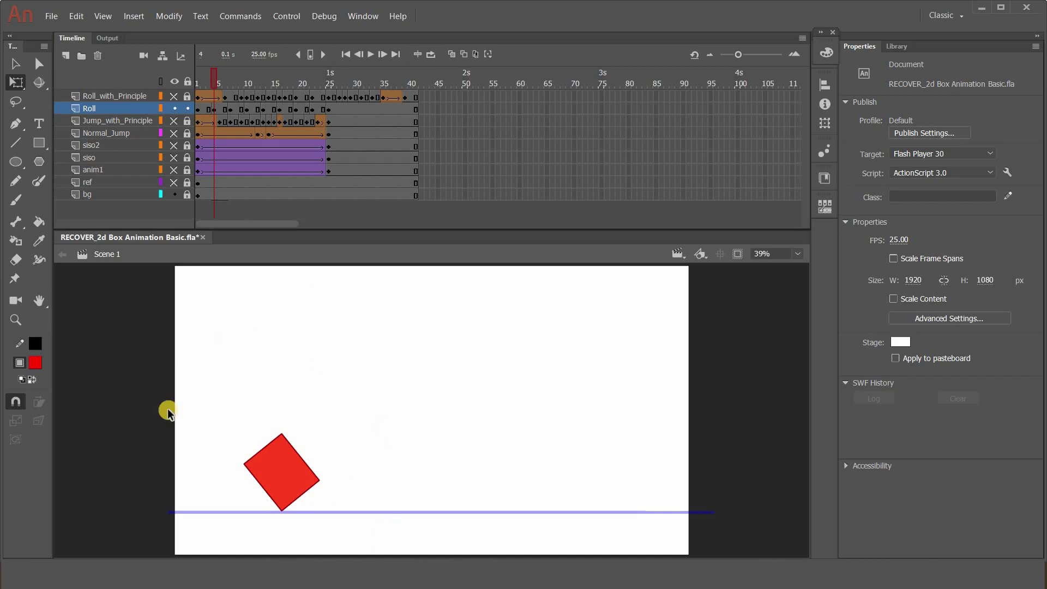
# Return to frame 1, hide and lock Roll, and show and unlock Roll_with_Principle
pyautogui.moveTo(188, 83)
pyautogui.mouseDown()
pyautogui.moveTo(307, 84)
pyautogui.moveTo(197, 89)
pyautogui.mouseUp()
pyautogui.click(188, 109)
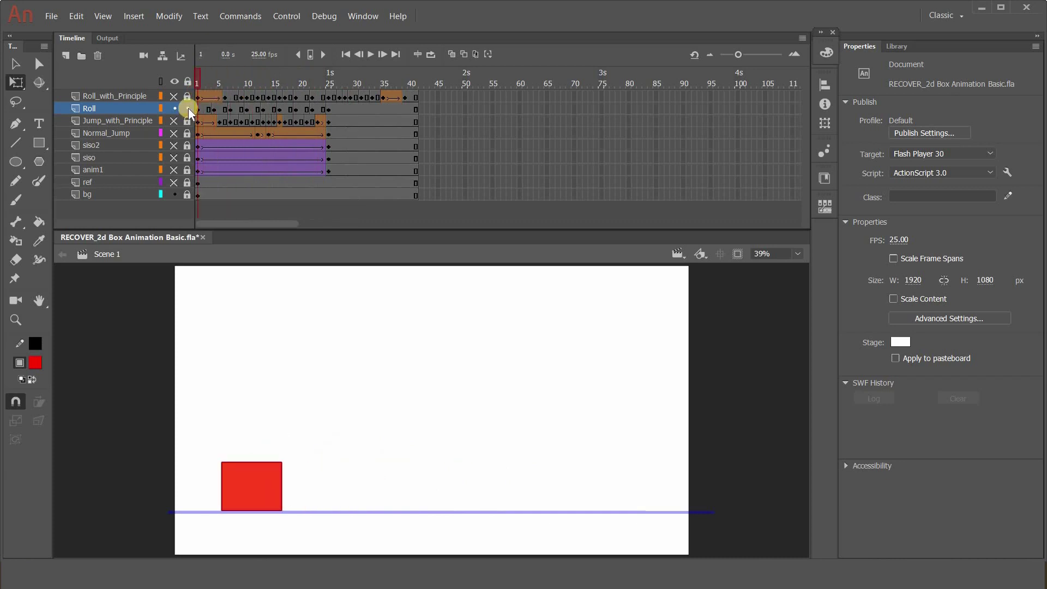
pyautogui.click(188, 108)
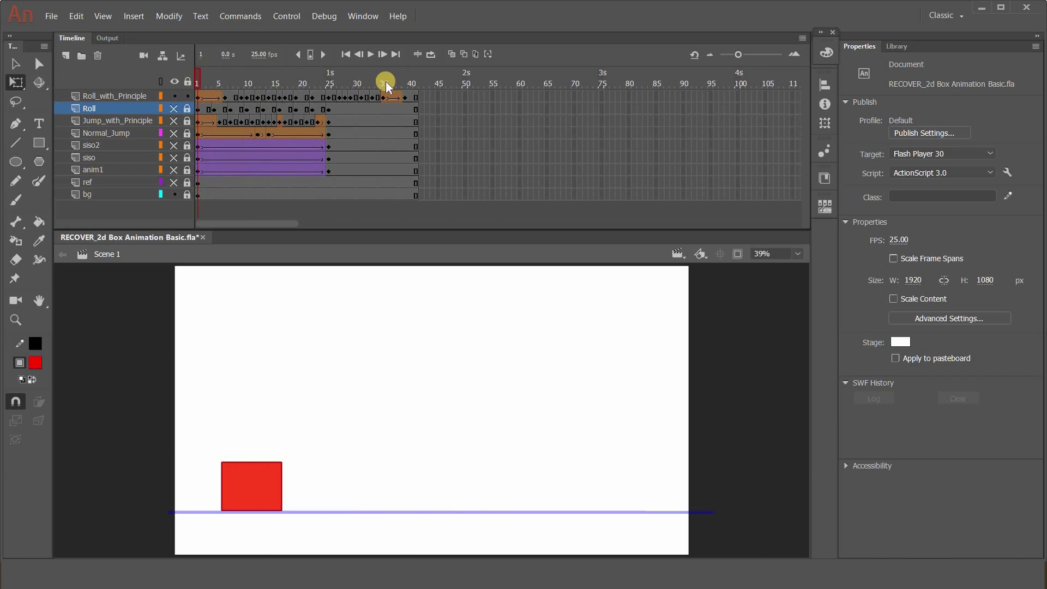
# Compare Roll_with_Principle with Roll by switching which layer is visible, playing each from frame 1, and return to frame 1 on Roll_with_Principle
pyautogui.click(371, 54)
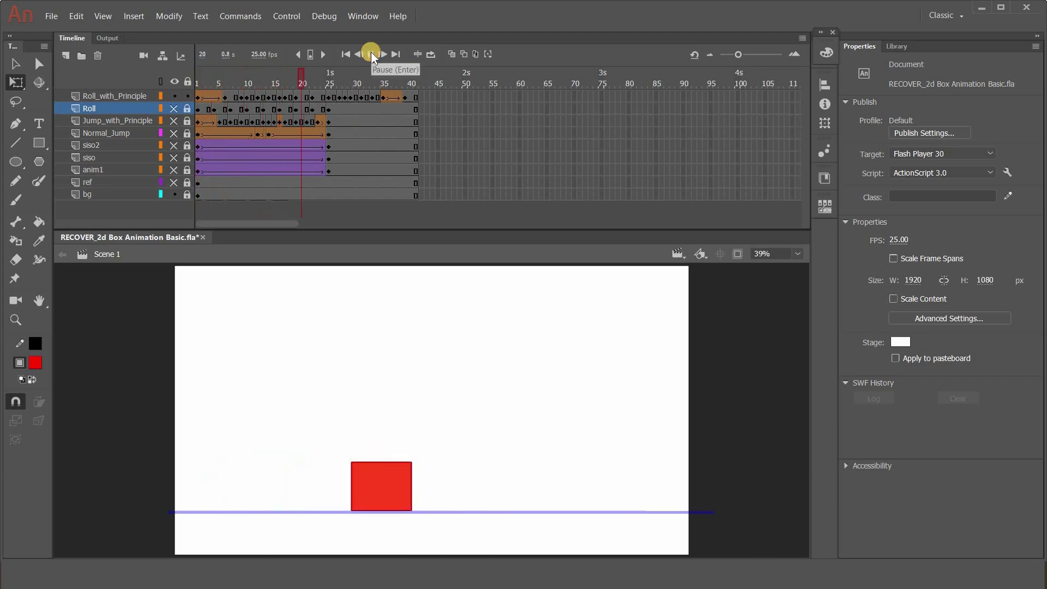
pyautogui.click(257, 79)
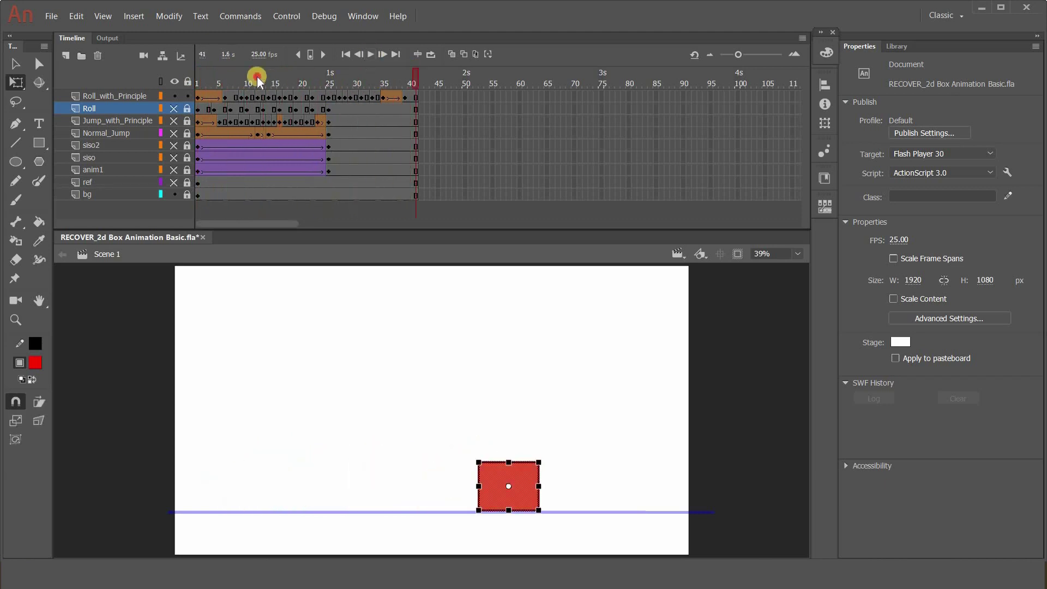
pyautogui.moveTo(257, 79); pyautogui.dragTo(165, 77)
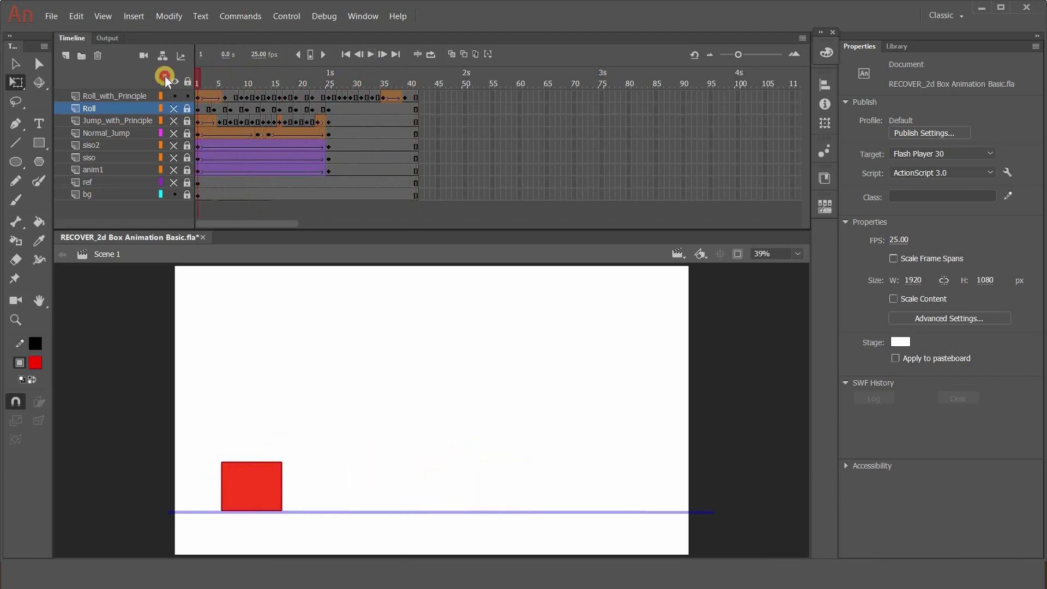
pyautogui.keyDown('alt'); pyautogui.click(175, 108); pyautogui.keyUp('alt')
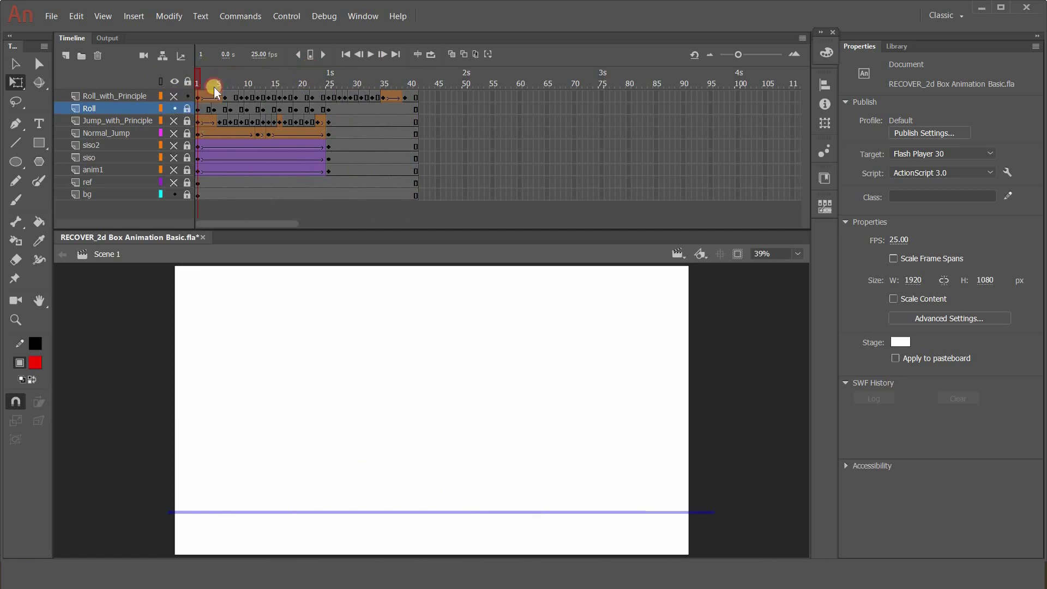
pyautogui.click(370, 55)
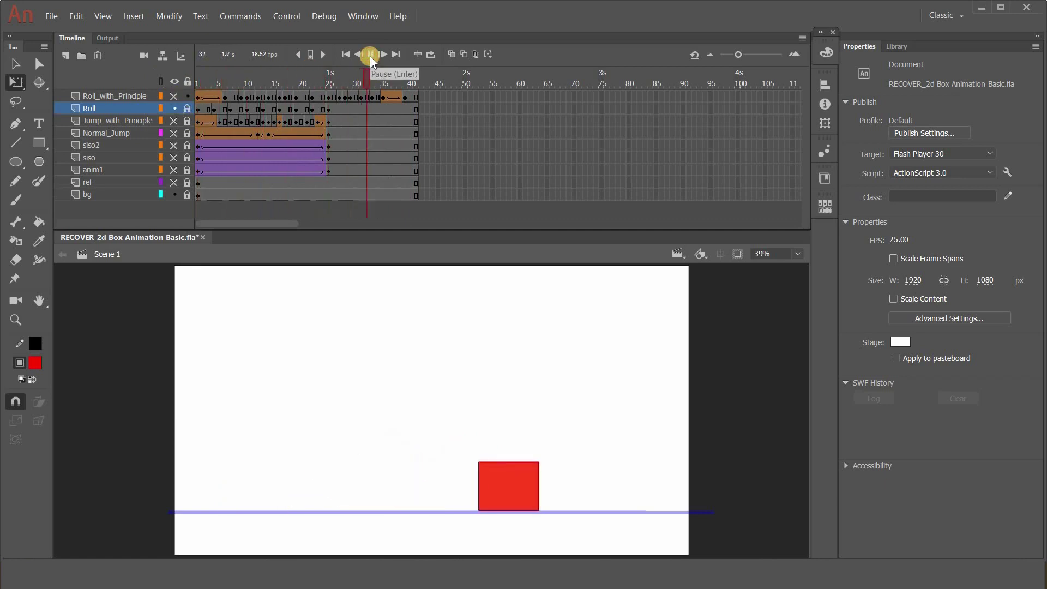
pyautogui.click(181, 104)
pyautogui.click(372, 54)
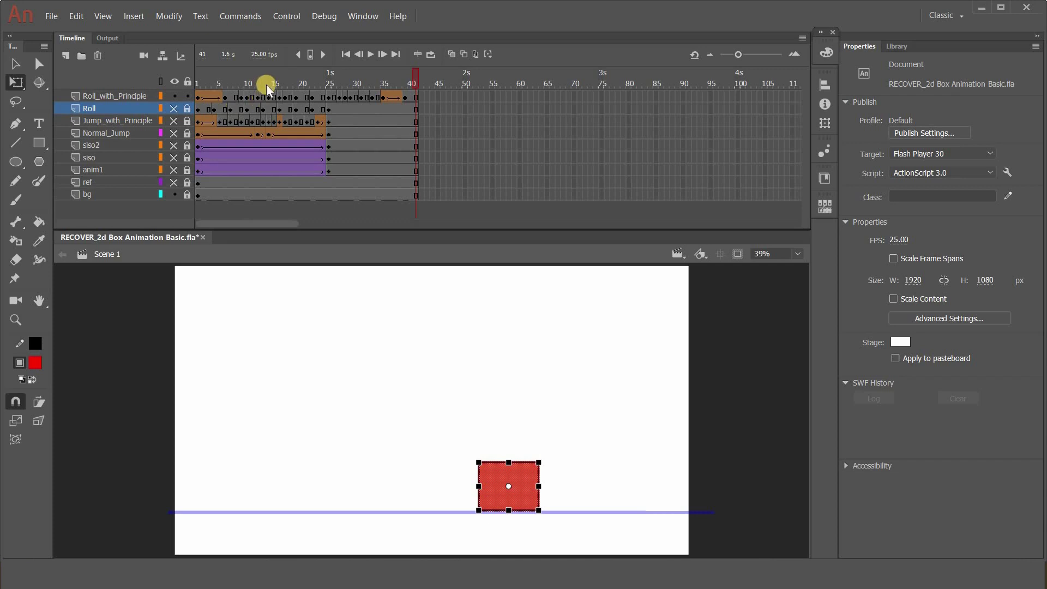
pyautogui.moveTo(260, 80); pyautogui.dragTo(200, 78)
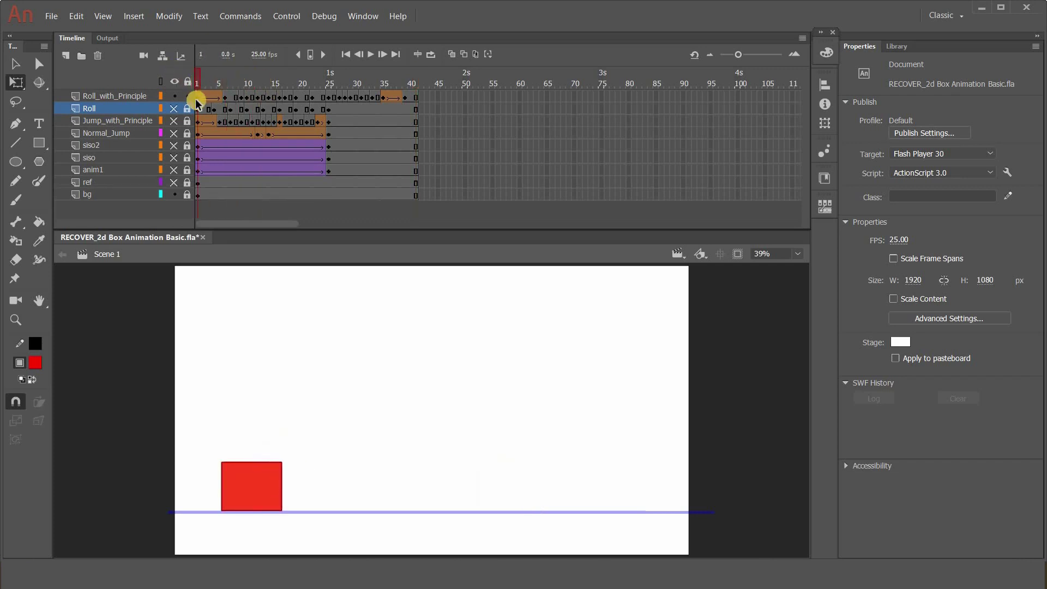
# Examine the box in Roll_with_Principle's keyframes 1 and 6, and scrub back to frame 1 through the bending motion
pyautogui.click(197, 98)
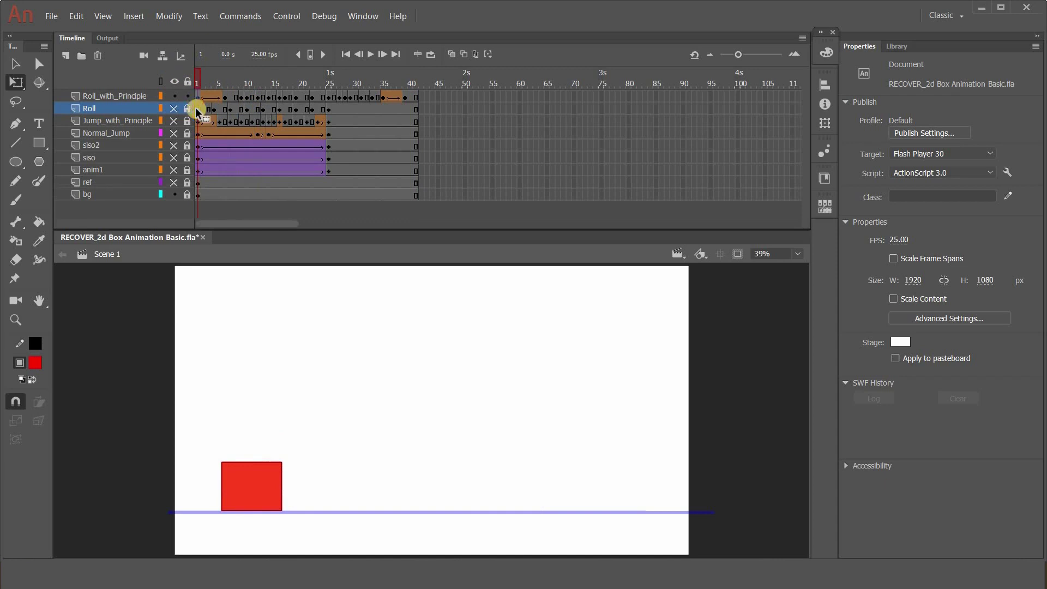
pyautogui.click(224, 96)
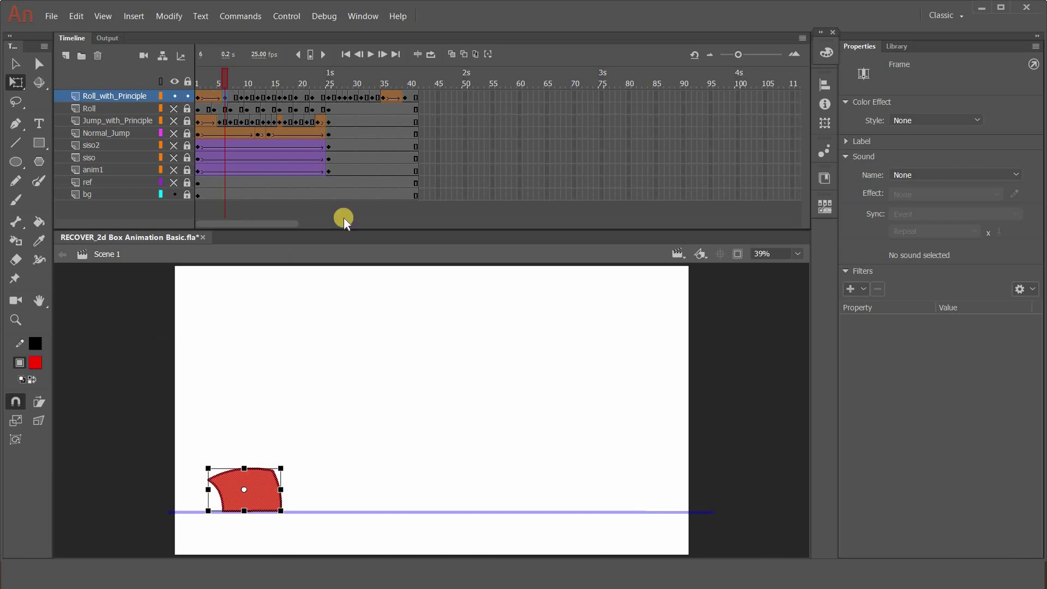
pyautogui.moveTo(223, 77); pyautogui.dragTo(197, 79)
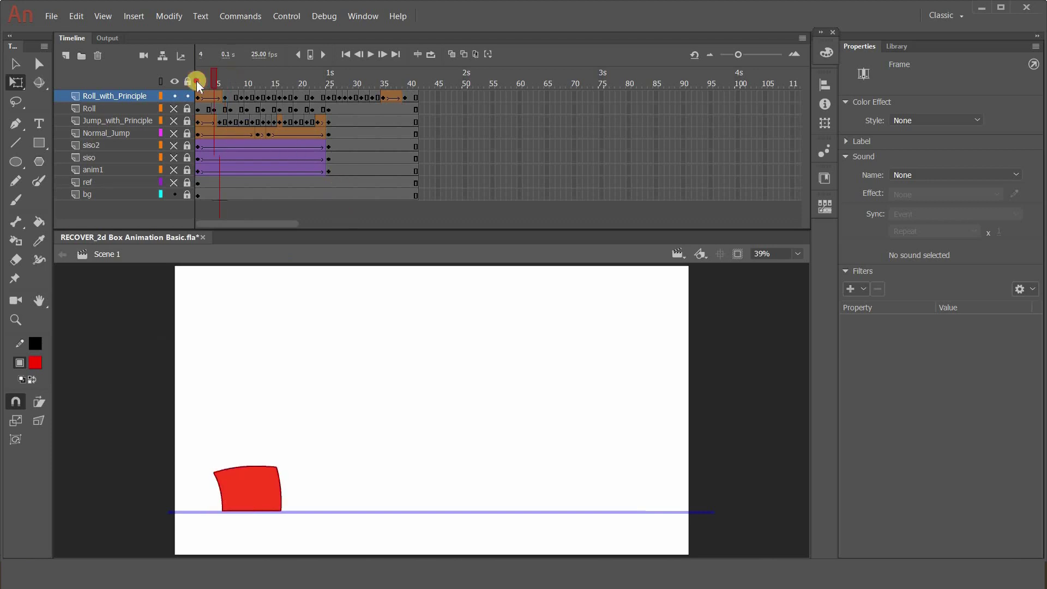
# Examine the shape tween command for the frames between Roll_with_Principle's keyframes 1 and 6, and reselect frame 3
pyautogui.click(210, 96)
pyautogui.click(208, 97)
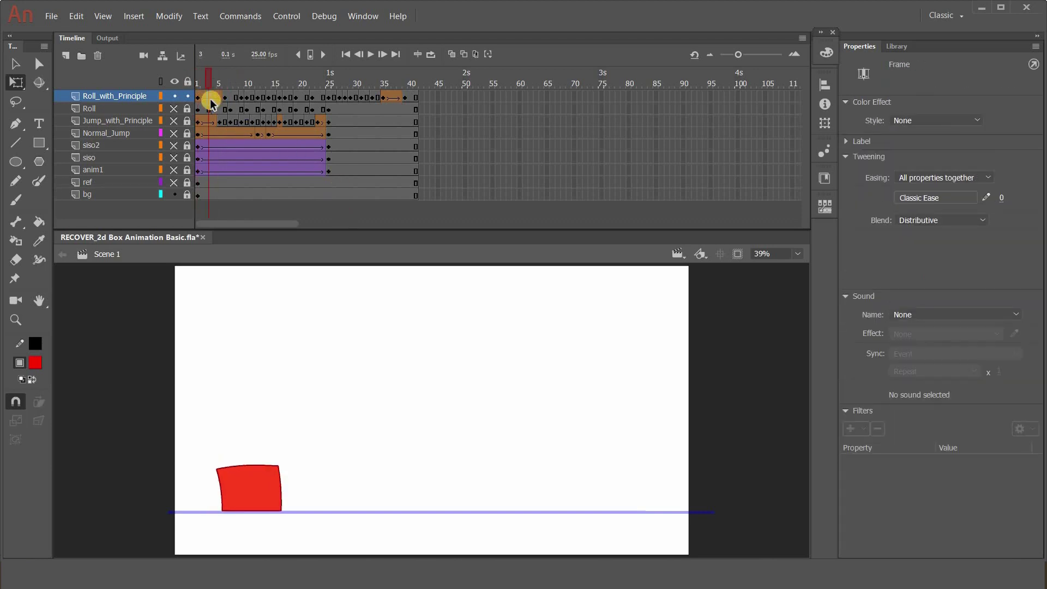
pyautogui.rightClick(208, 97)
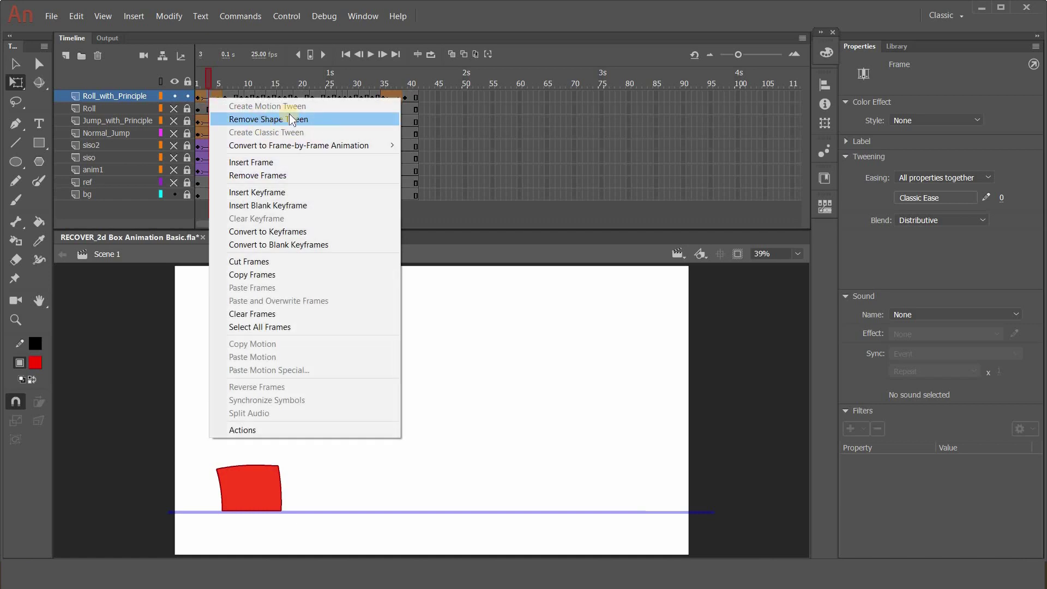
pyautogui.click(200, 79)
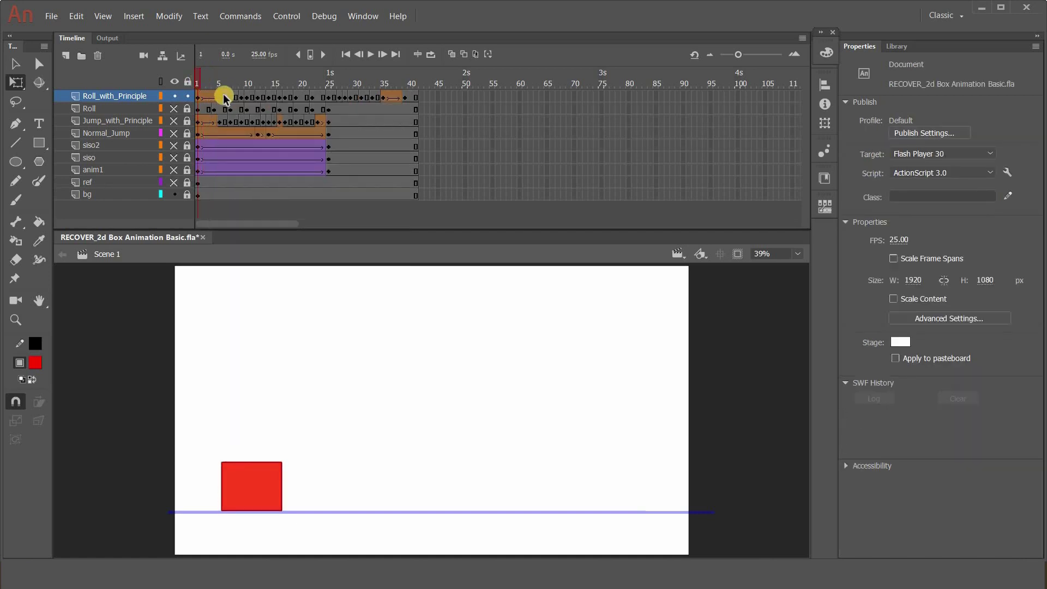
pyautogui.click(224, 96)
pyautogui.rightClick(214, 98)
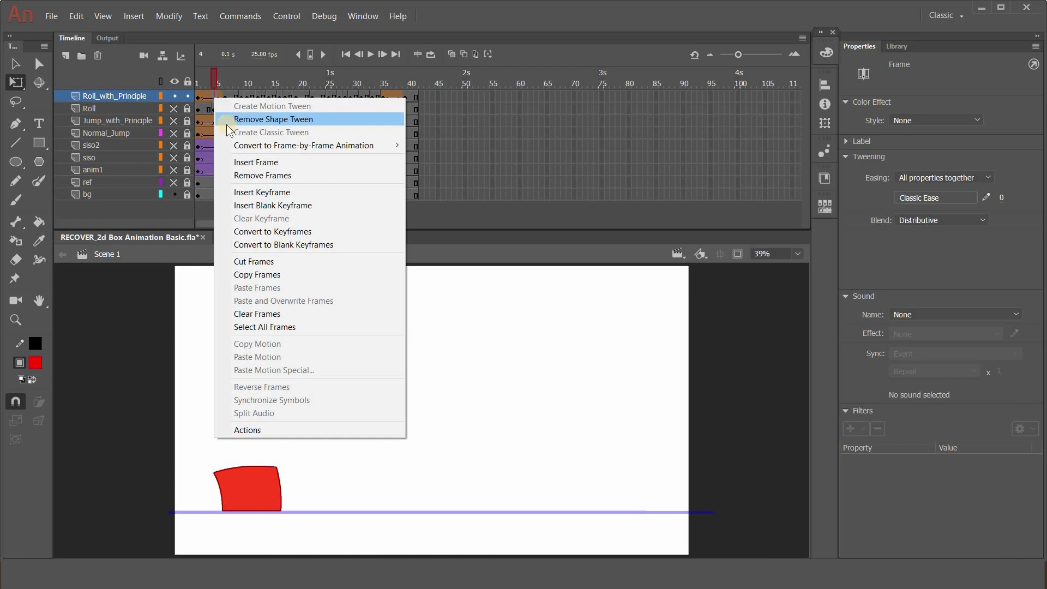
pyautogui.click(207, 97)
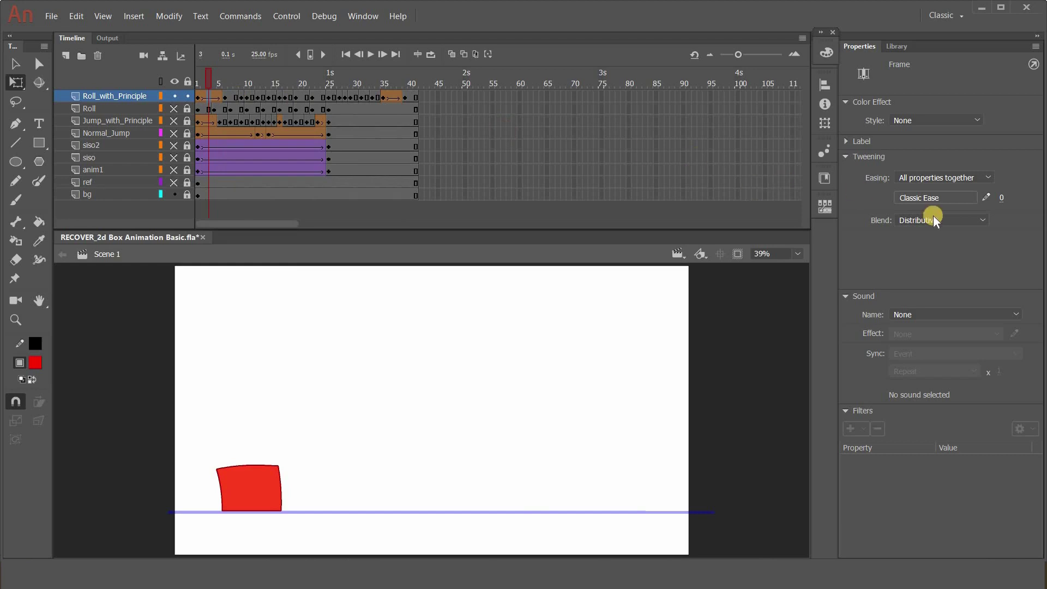
# Shape a slow-in, slow-out custom ease curve named My Ease 1 for Roll_with_Principle's first shape tween, apply it and play the animation
pyautogui.click(984, 197)
pyautogui.click(685, 178)
pyautogui.moveTo(573, 245); pyautogui.dragTo(531, 177)
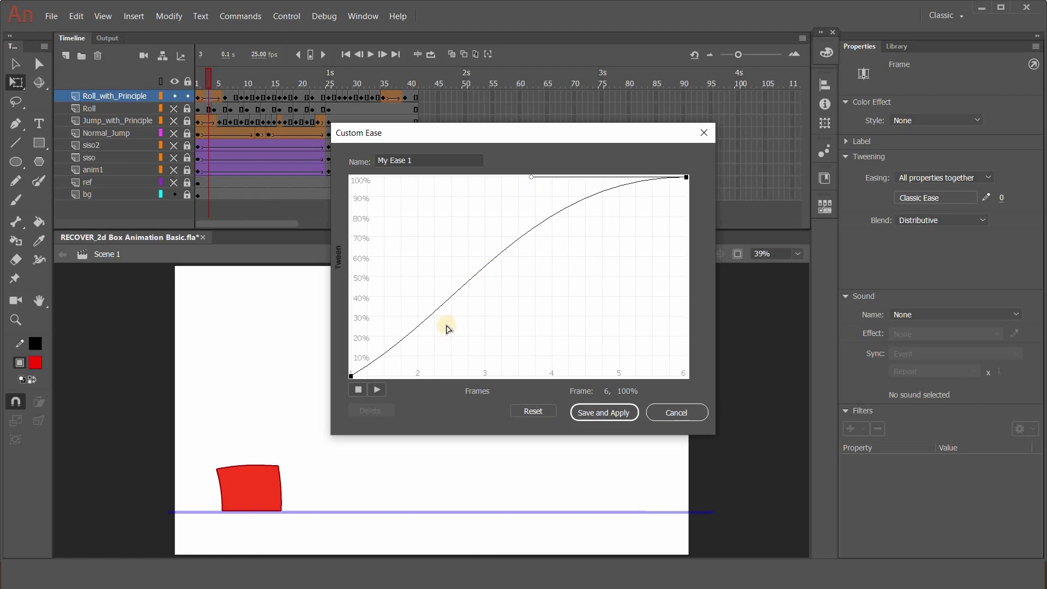
pyautogui.moveTo(351, 375); pyautogui.dragTo(473, 376)
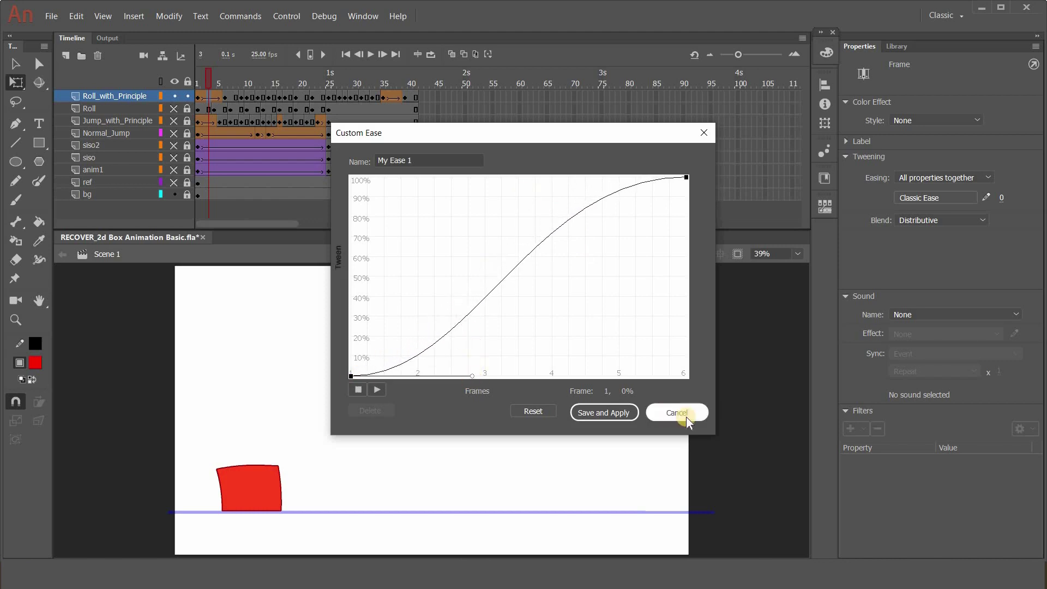
pyautogui.click(677, 413)
pyautogui.click(370, 54)
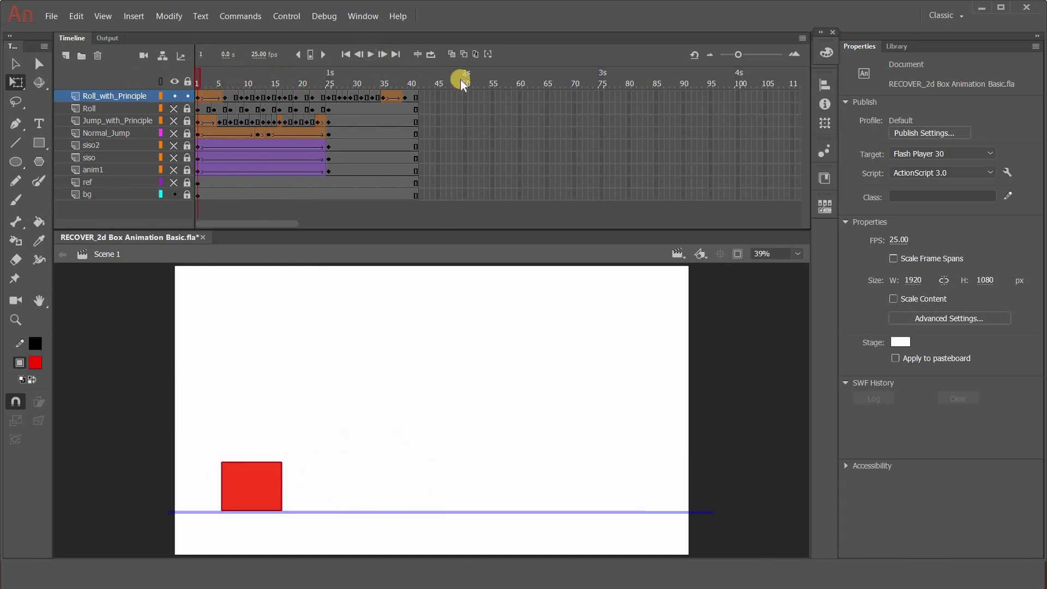
pyautogui.click(370, 54)
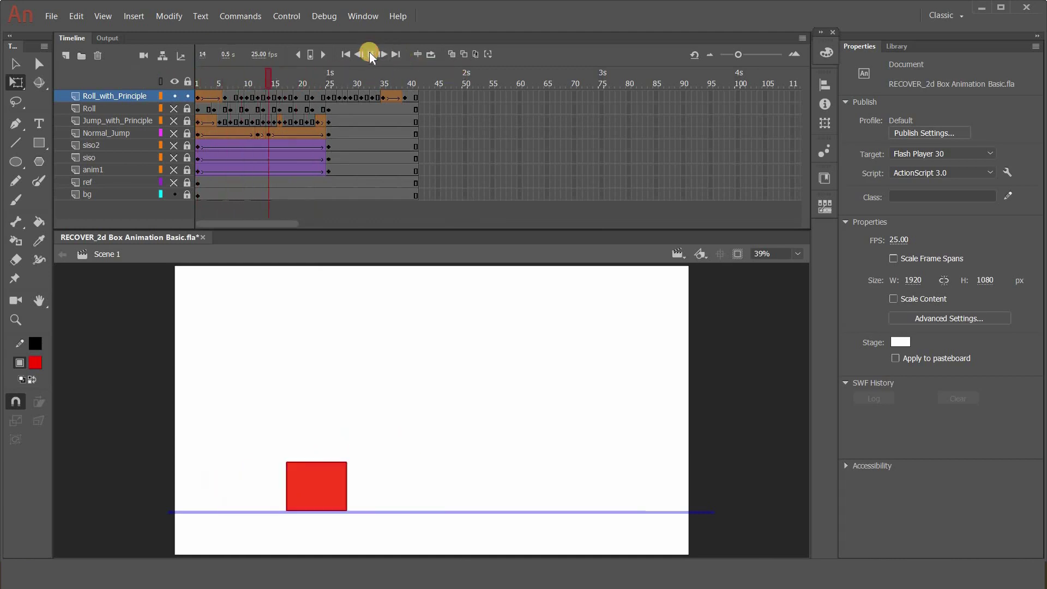
# Delete the saved My Ease 1 curve used by Roll_with_Principle's first shape tween
pyautogui.click(214, 98)
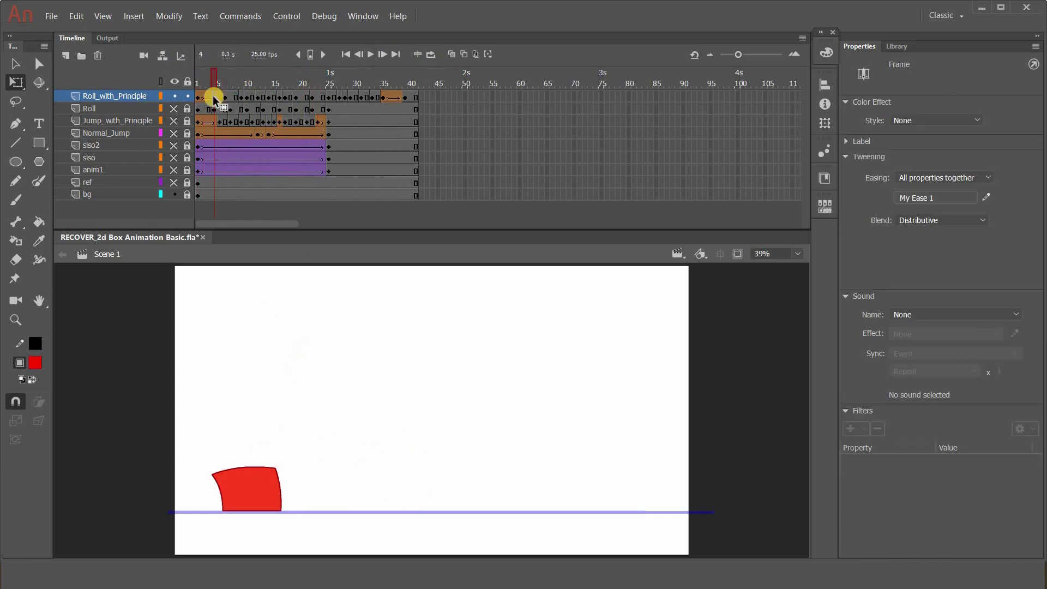
pyautogui.click(984, 197)
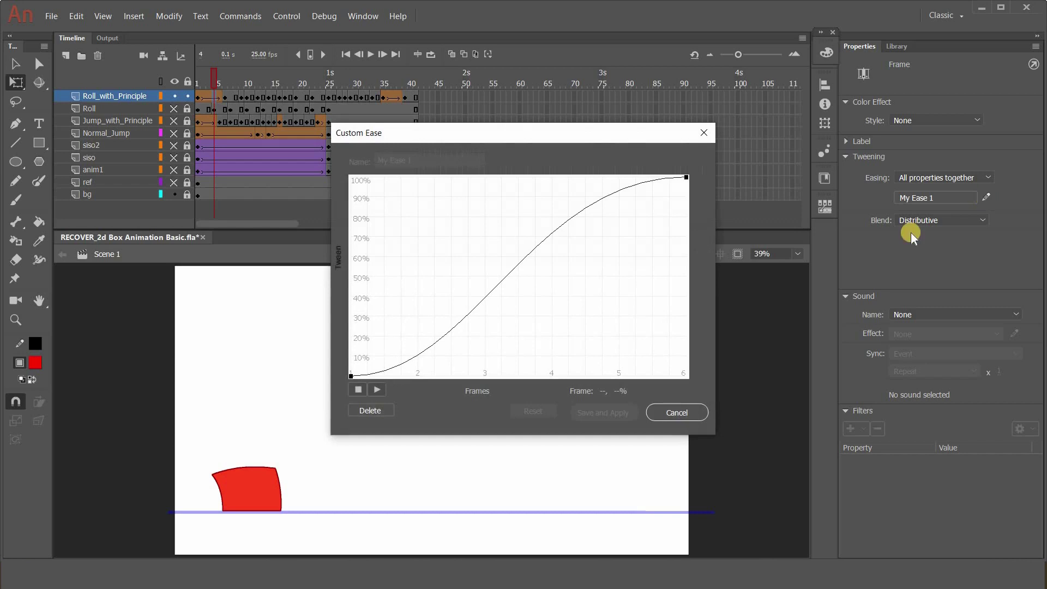
pyautogui.click(372, 410)
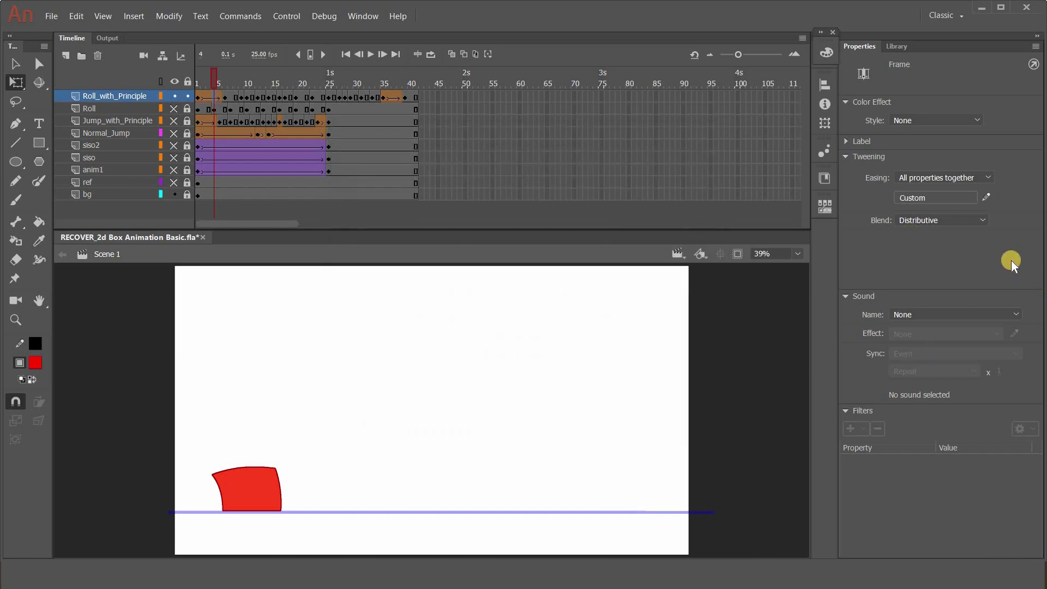
# Preview the Ease In Quad curve for the first shape tween and play the animation
pyautogui.click(969, 200)
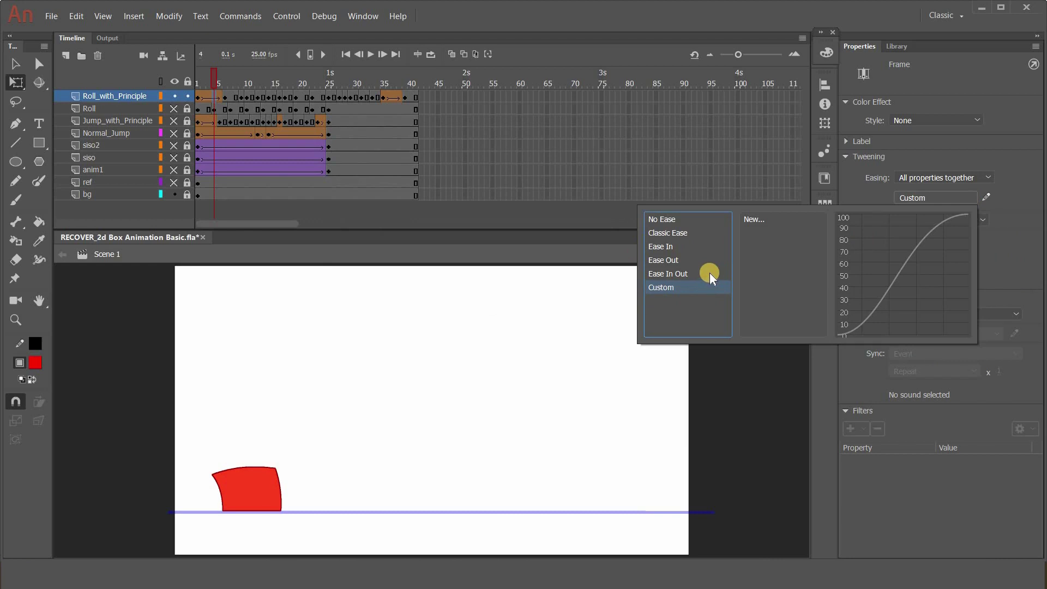
pyautogui.click(666, 247)
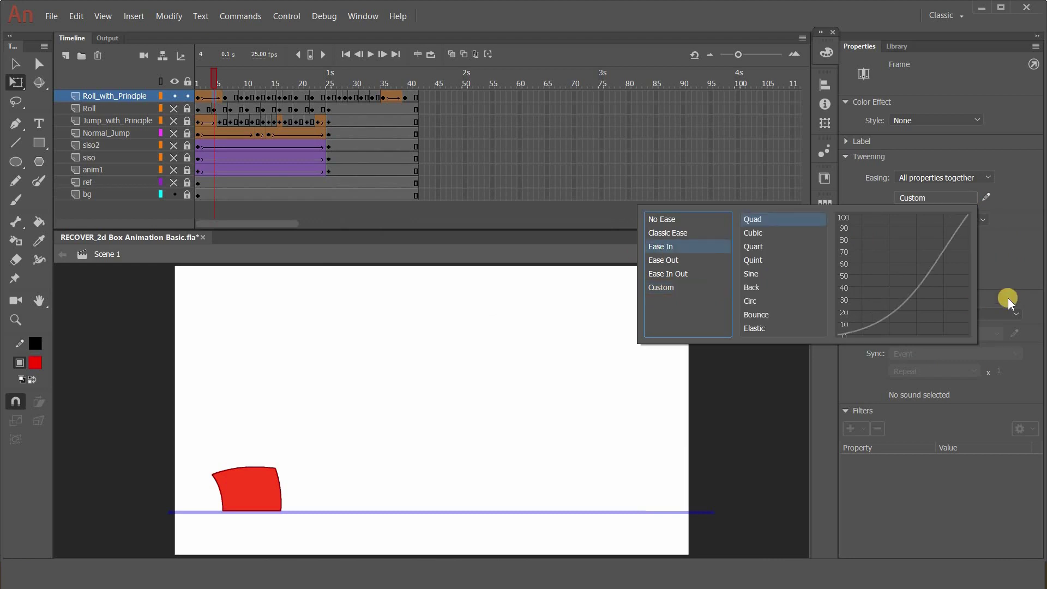
pyautogui.click(149, 78)
pyautogui.click(370, 54)
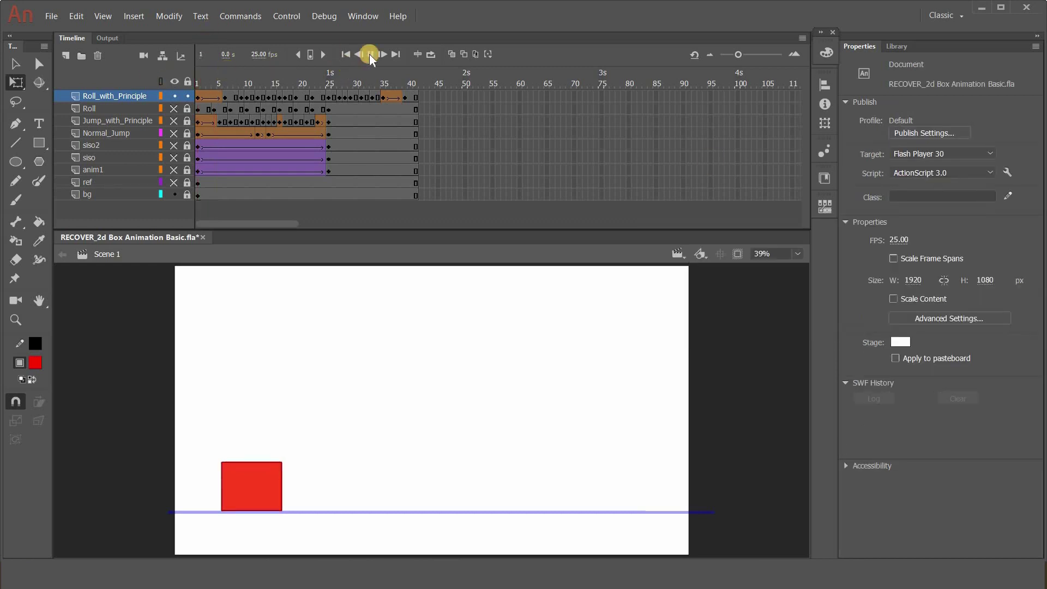
# Review the first shape tween's custom ease curve in the Custom Ease editor, close it and replay the animation
pyautogui.click(208, 97)
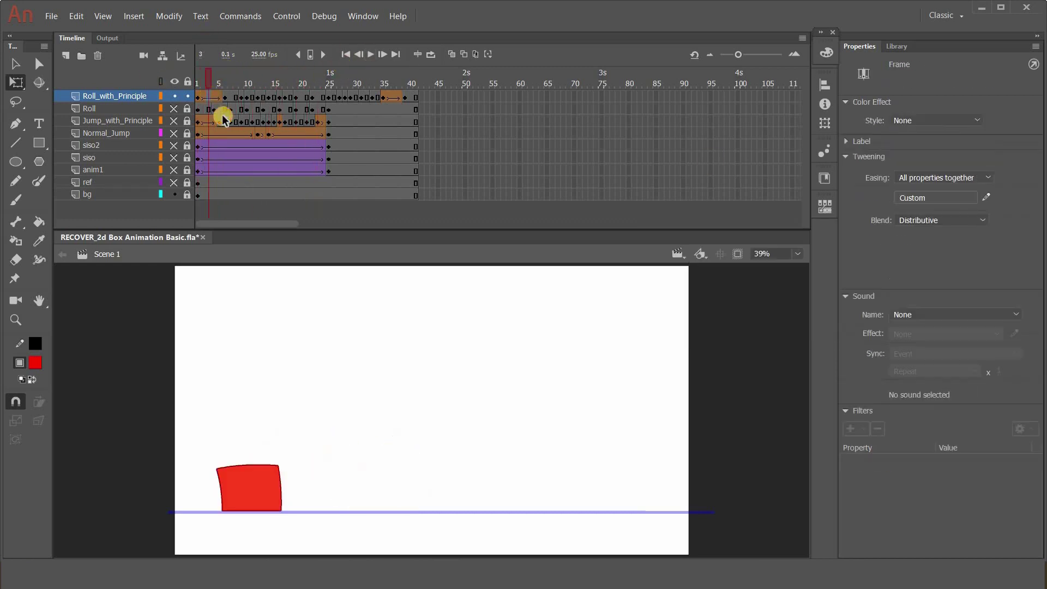
pyautogui.click(980, 195)
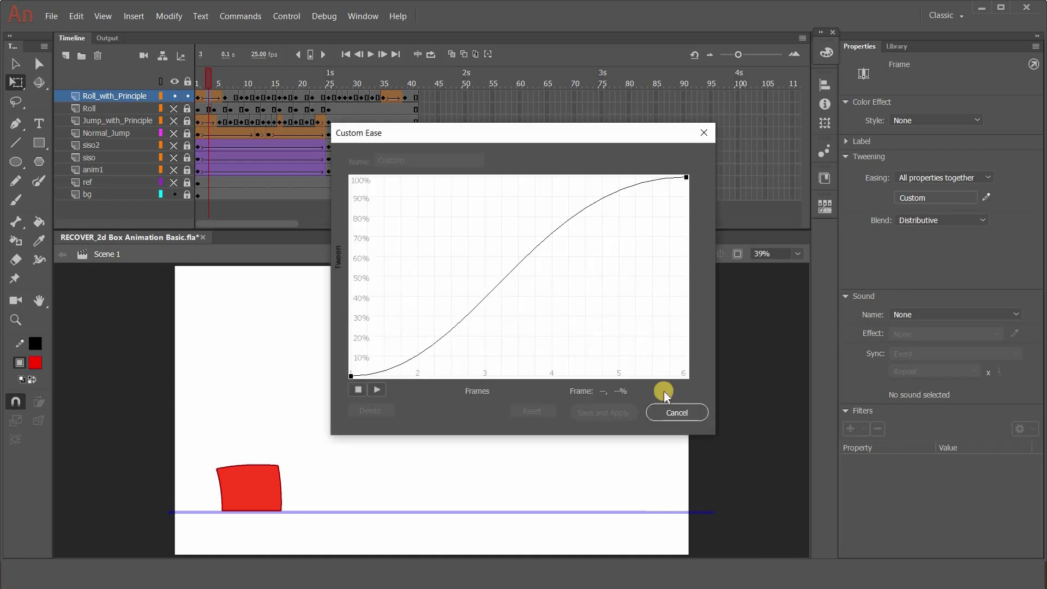
pyautogui.click(1009, 276)
pyautogui.click(954, 196)
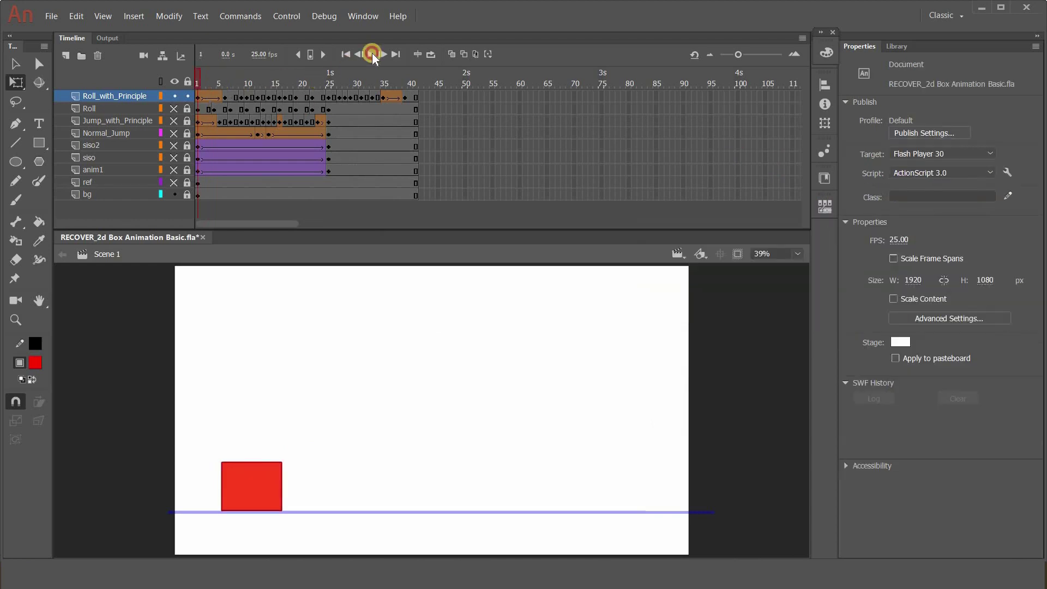
pyautogui.click(372, 53)
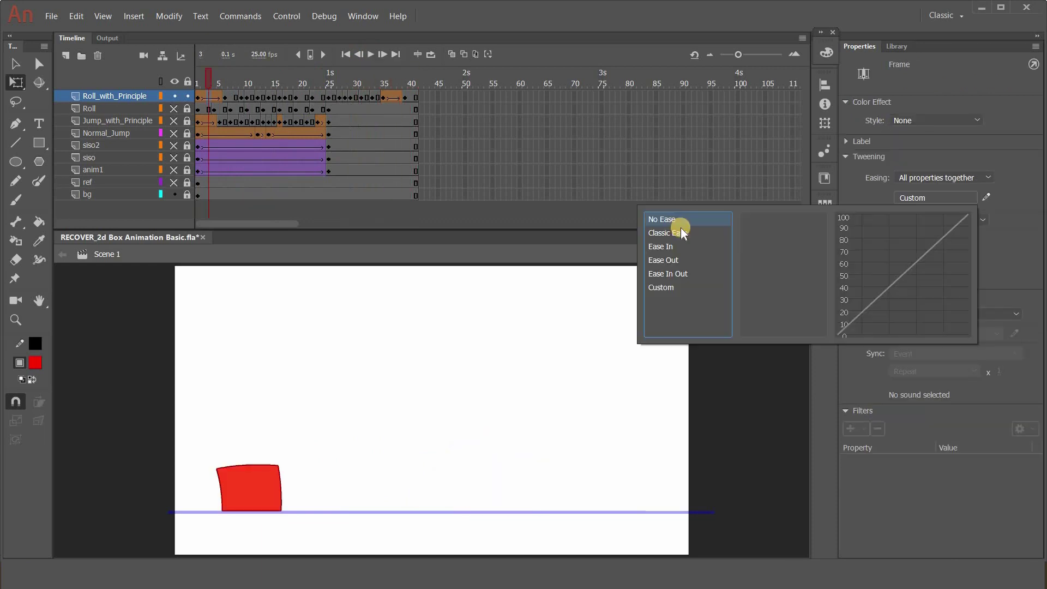
# Set Roll_with_Principle's first shape tween to Classic Ease with an intensity of 42 out and play the animation
pyautogui.click(693, 234)
pyautogui.moveTo(746, 232); pyautogui.dragTo(777, 227)
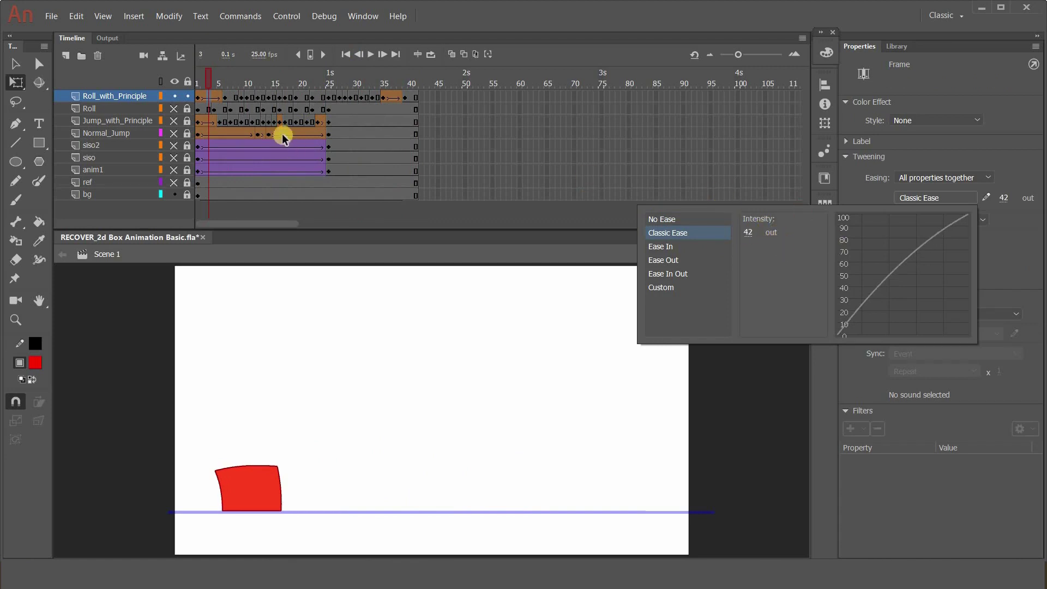
pyautogui.click(218, 83)
pyautogui.click(370, 55)
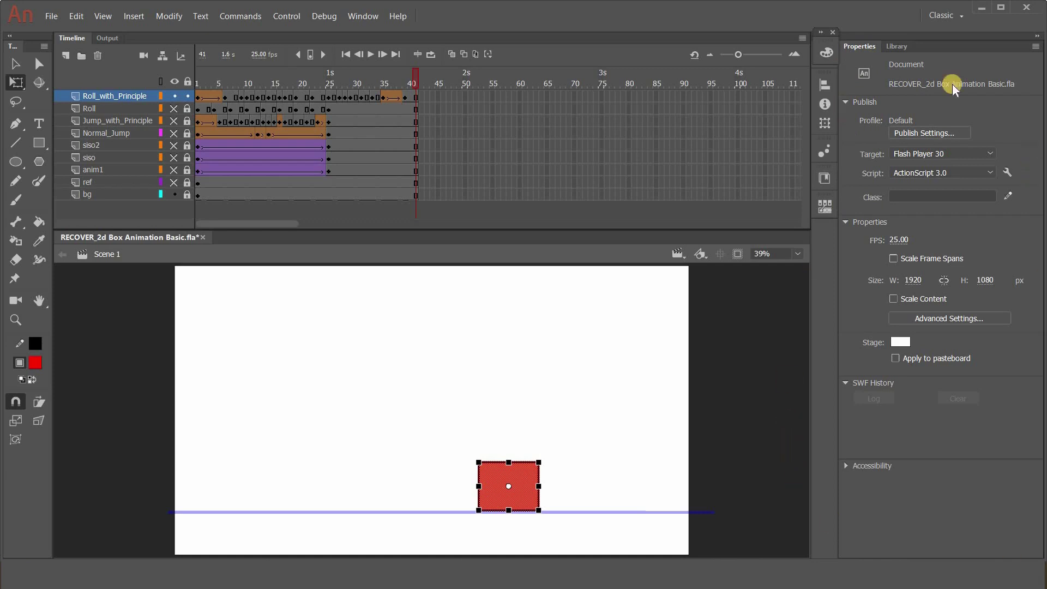
# Examine how the box bends back from frame 3 to frame 6 and its tilted pose at frame 12 in Roll_with_Principle
pyautogui.click(209, 98)
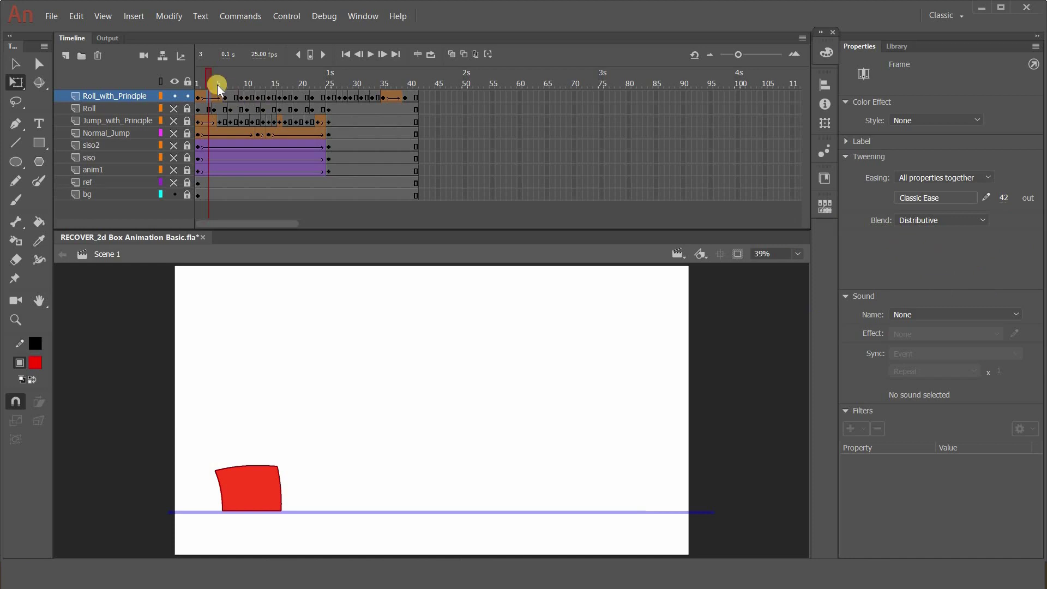
pyautogui.moveTo(207, 73)
pyautogui.mouseDown()
pyautogui.moveTo(224, 74)
pyautogui.moveTo(182, 75)
pyautogui.moveTo(225, 75)
pyautogui.mouseUp()
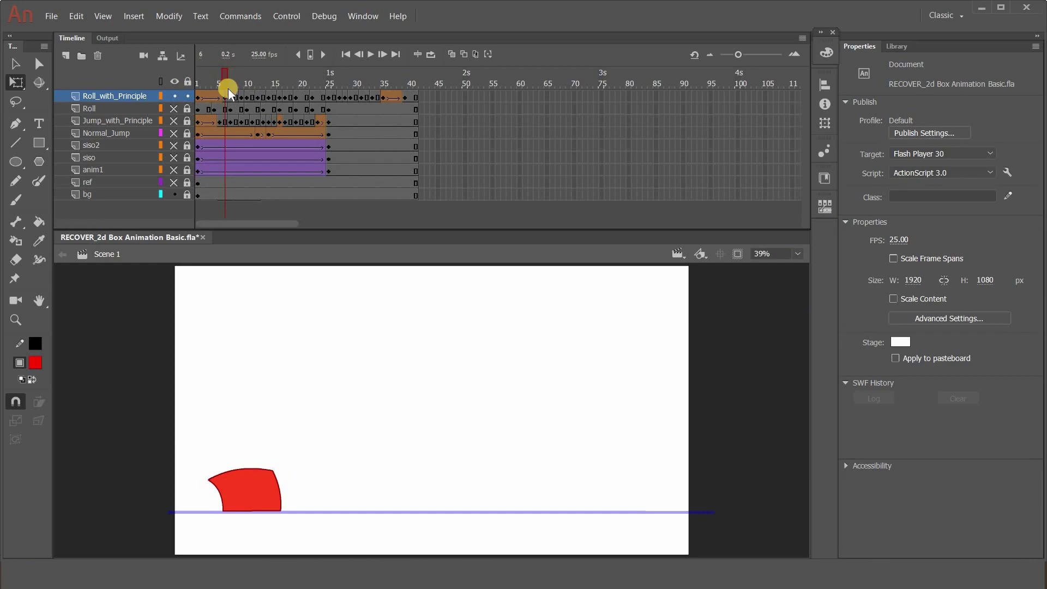
pyautogui.click(224, 97)
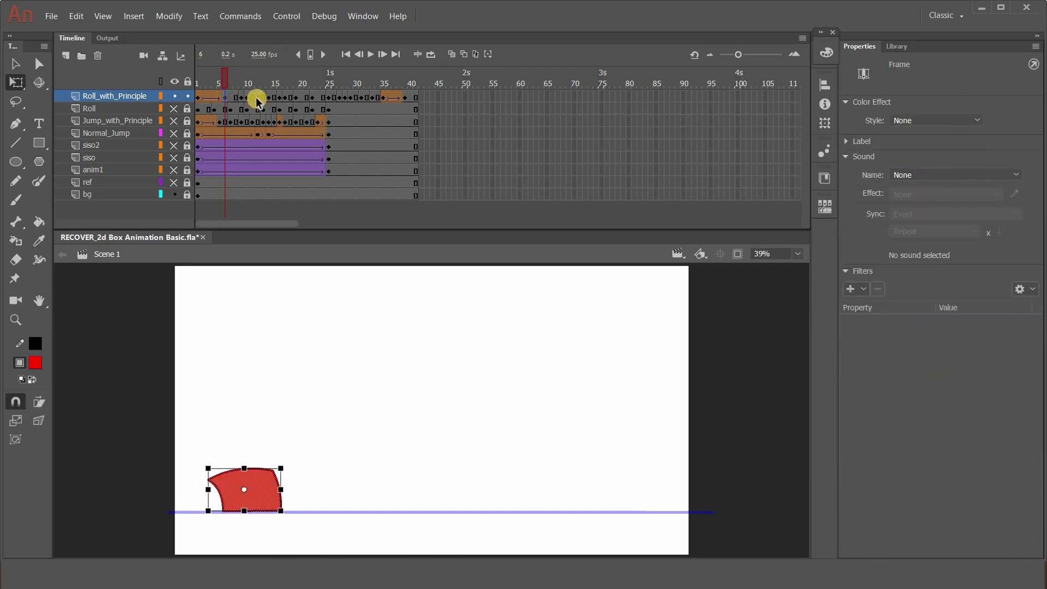
pyautogui.click(259, 82)
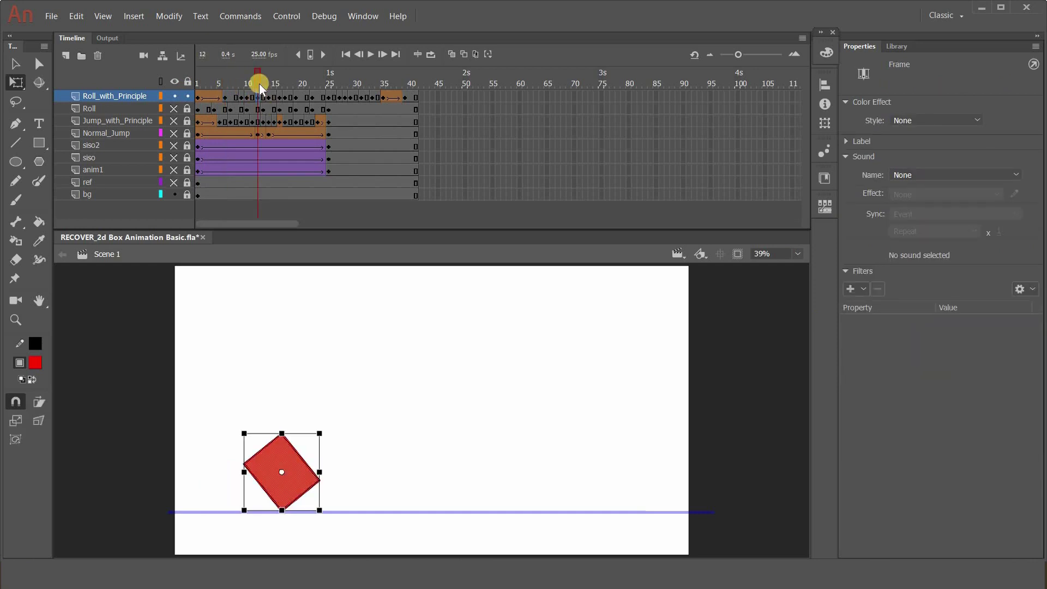
# Compare Roll's box at frames 12 and 4 by showing Roll alone, and show Roll_with_Principle again in its place
pyautogui.click(173, 108)
pyautogui.click(174, 96)
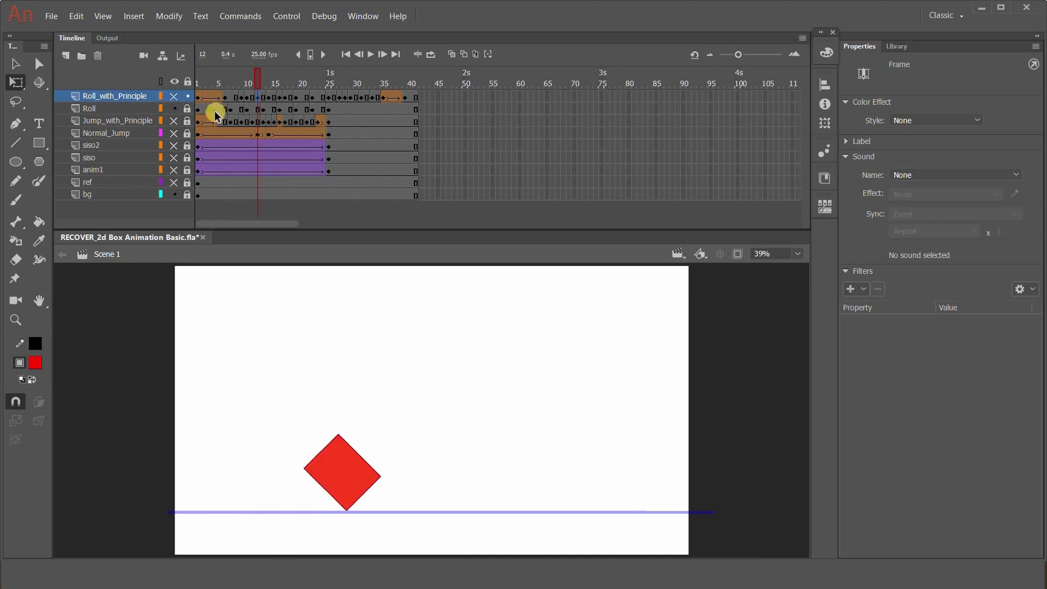
pyautogui.click(213, 109)
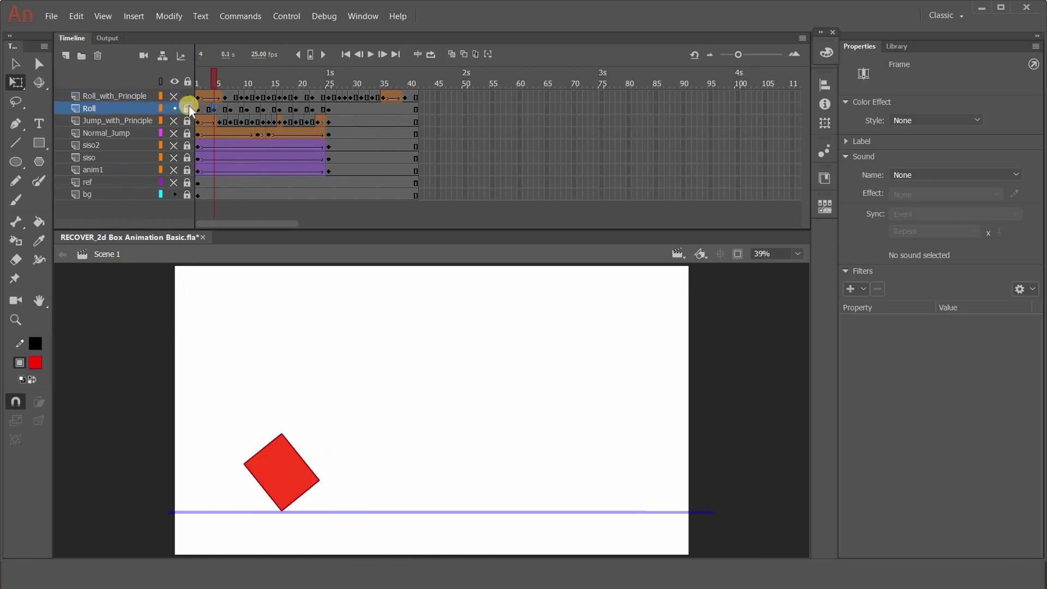
pyautogui.click(173, 109)
pyautogui.click(174, 96)
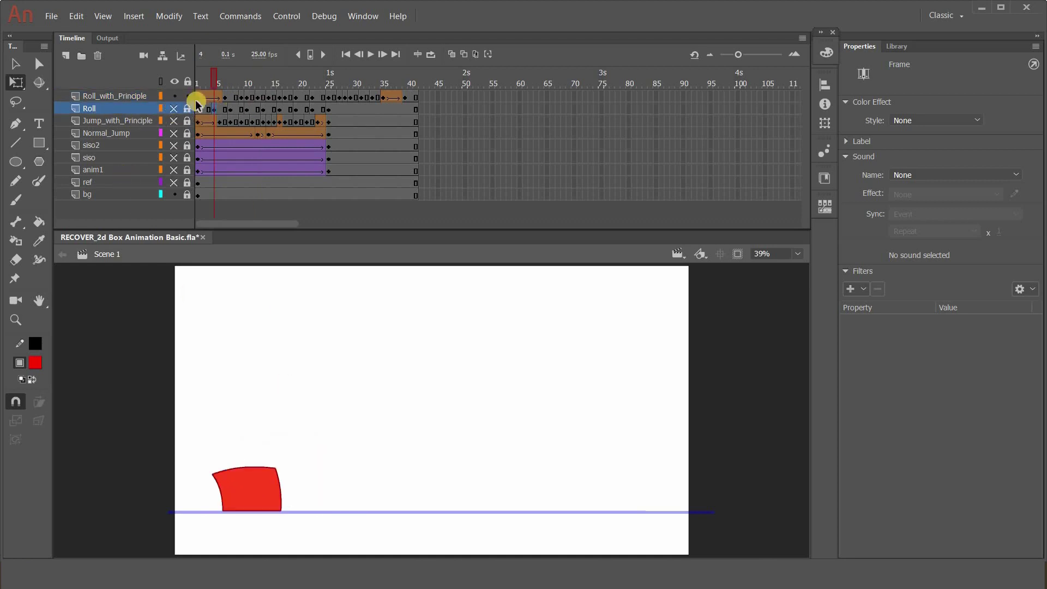
# Examine Roll_with_Principle's poses at frames 6 and 12, scrubbing back through the stretched in-between frames around frame 10
pyautogui.click(259, 94)
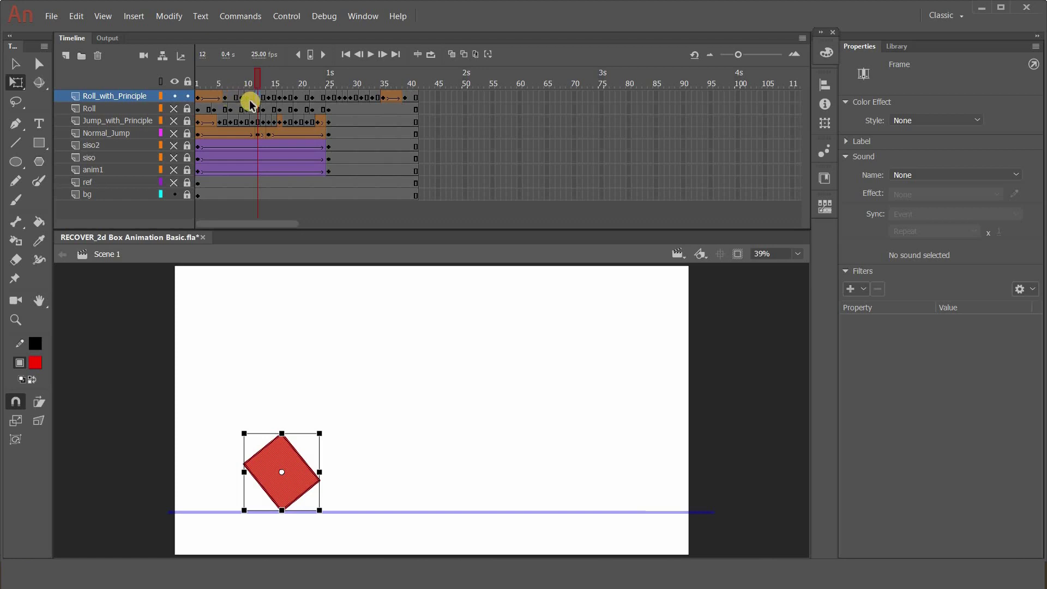
pyautogui.click(224, 97)
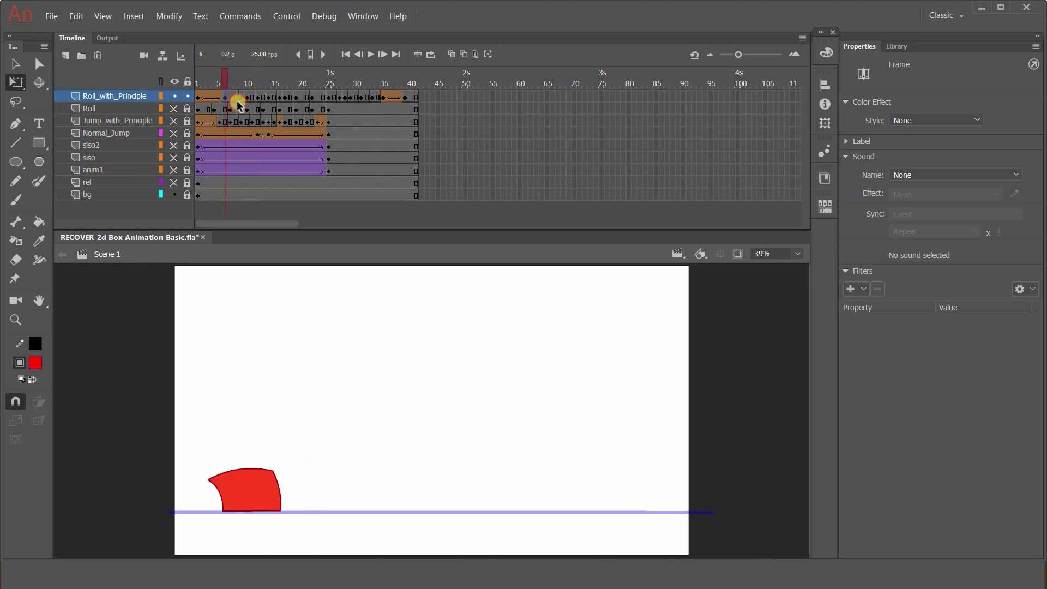
pyautogui.click(259, 98)
pyautogui.moveTo(254, 82)
pyautogui.mouseDown()
pyautogui.moveTo(221, 87)
pyautogui.moveTo(261, 90)
pyautogui.moveTo(230, 89)
pyautogui.moveTo(246, 86)
pyautogui.mouseUp()
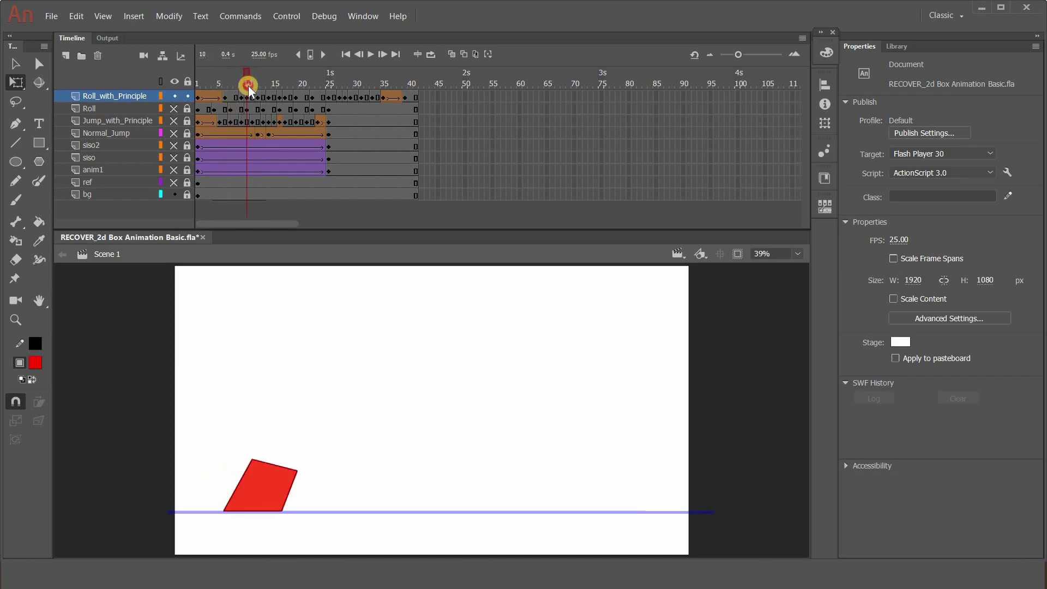
pyautogui.moveTo(248, 84)
pyautogui.mouseDown()
pyautogui.moveTo(238, 84)
pyautogui.moveTo(303, 91)
pyautogui.moveTo(234, 99)
pyautogui.mouseUp()
# Play Roll_with_Principle, and scrub through its second roll and settling motion from frame 26 to frame 38
pyautogui.click(371, 54)
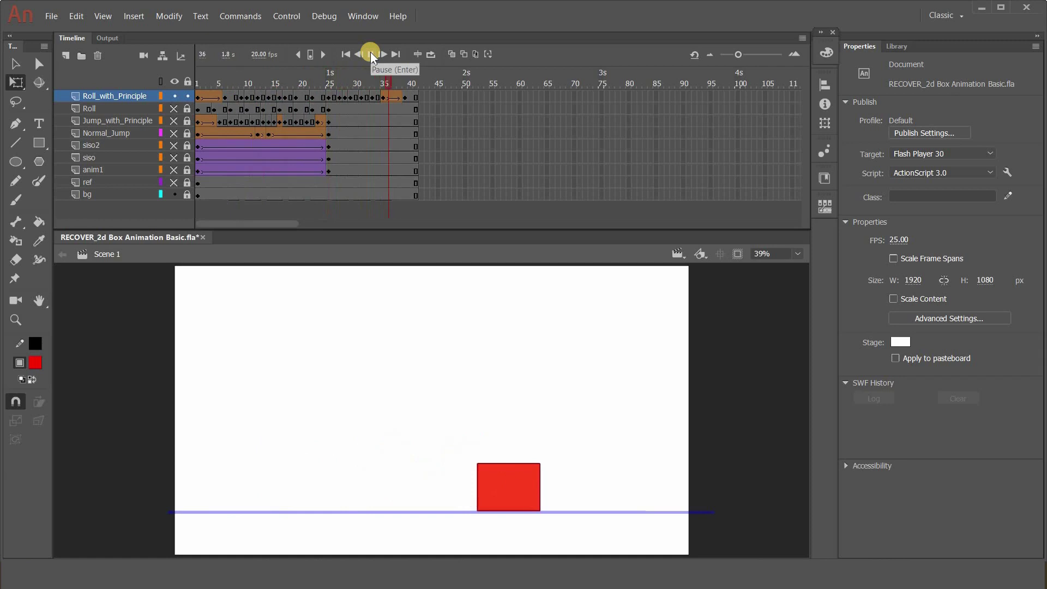
pyautogui.moveTo(382, 82); pyautogui.dragTo(333, 91)
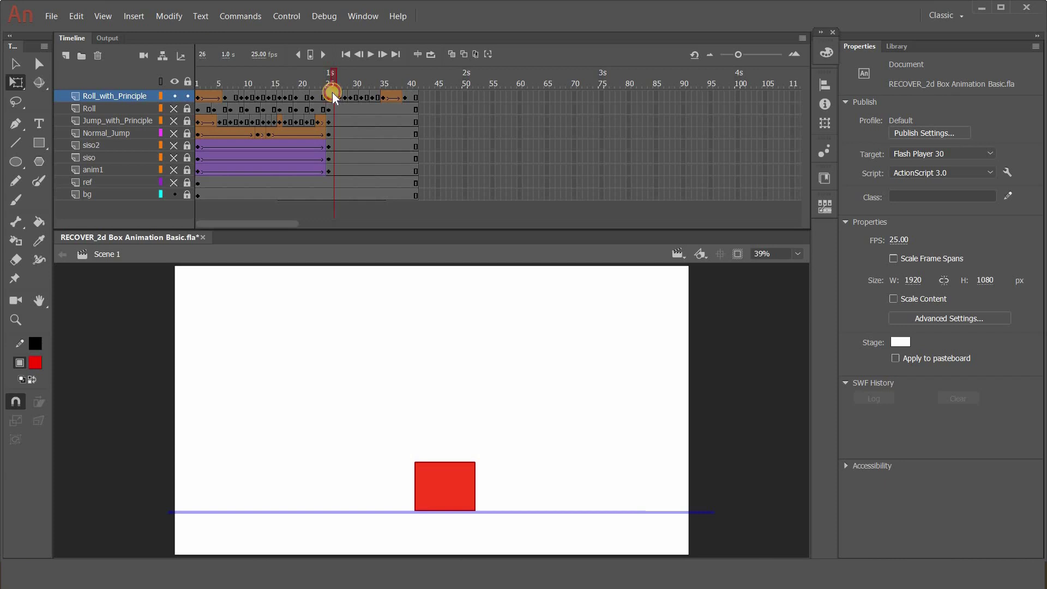
pyautogui.moveTo(332, 93); pyautogui.dragTo(345, 90)
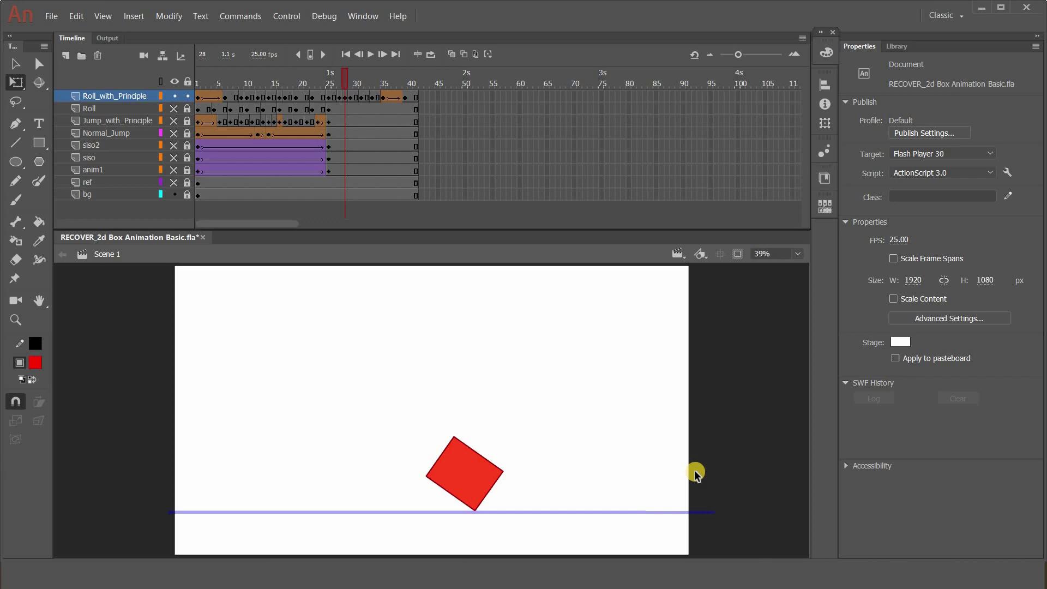
pyautogui.moveTo(344, 80); pyautogui.dragTo(398, 84)
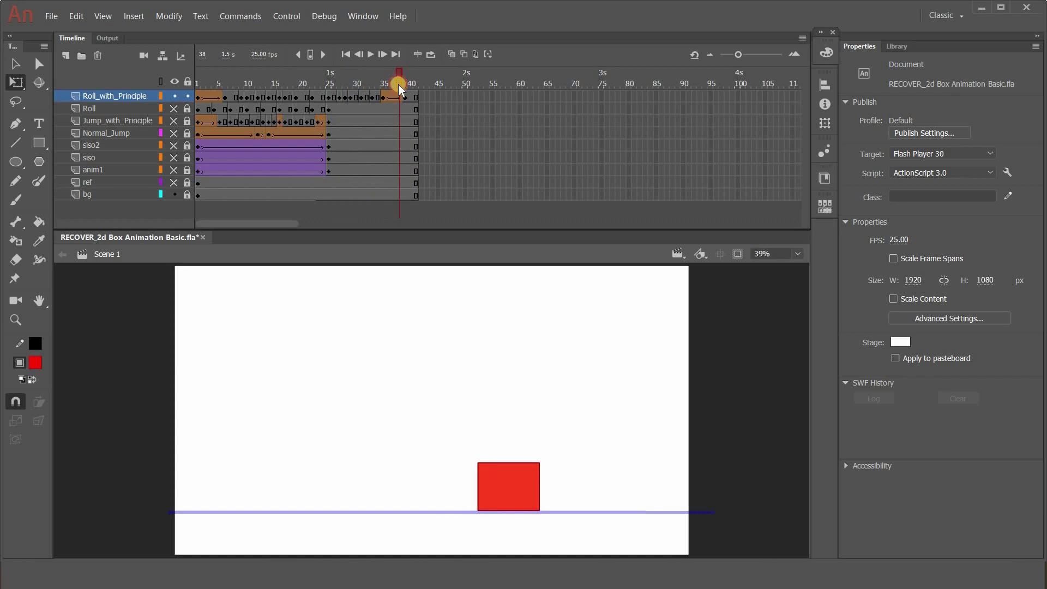
# Replay Roll_with_Principle's settling motion from frame 34, and play Normal_Jump alone in its place from the first frame
pyautogui.moveTo(398, 84)
pyautogui.mouseDown()
pyautogui.moveTo(312, 89)
pyautogui.moveTo(378, 80)
pyautogui.mouseUp()
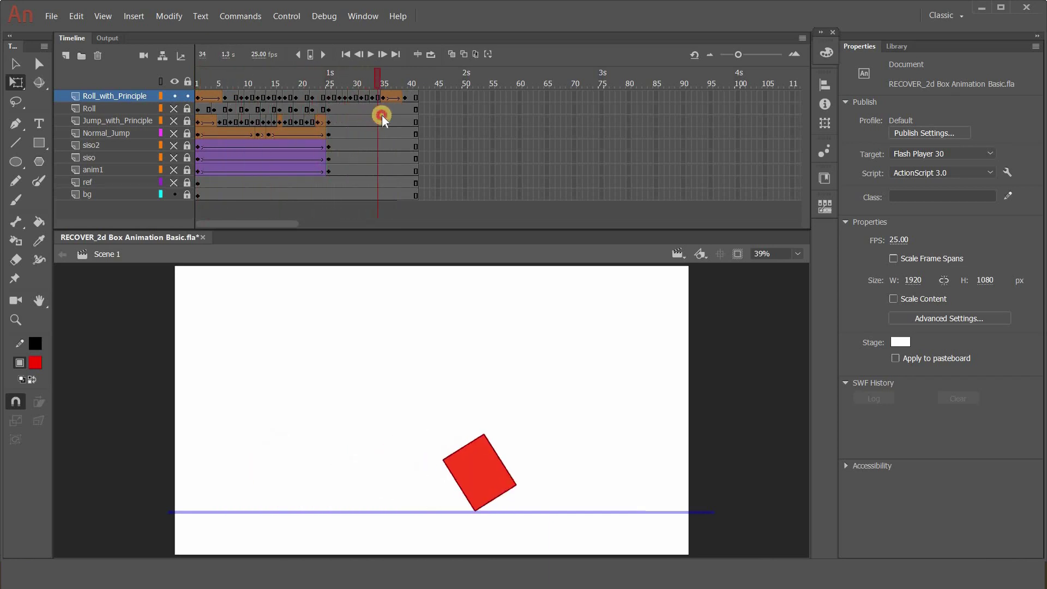
pyautogui.press('Return')
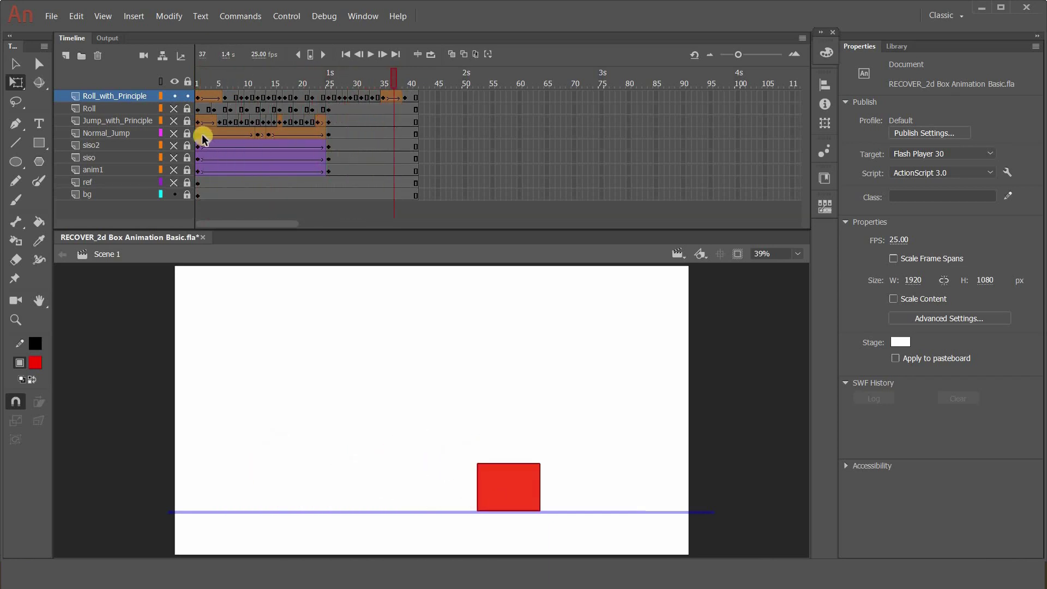
pyautogui.click(174, 108)
pyautogui.click(174, 133)
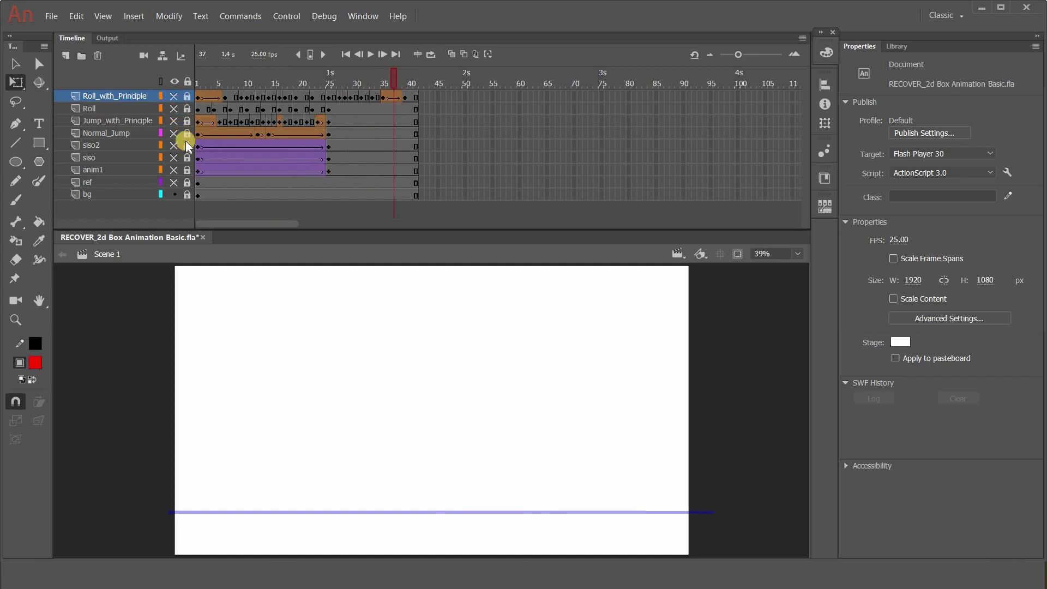
pyautogui.hotkey('shift', ',')
pyautogui.click(370, 54)
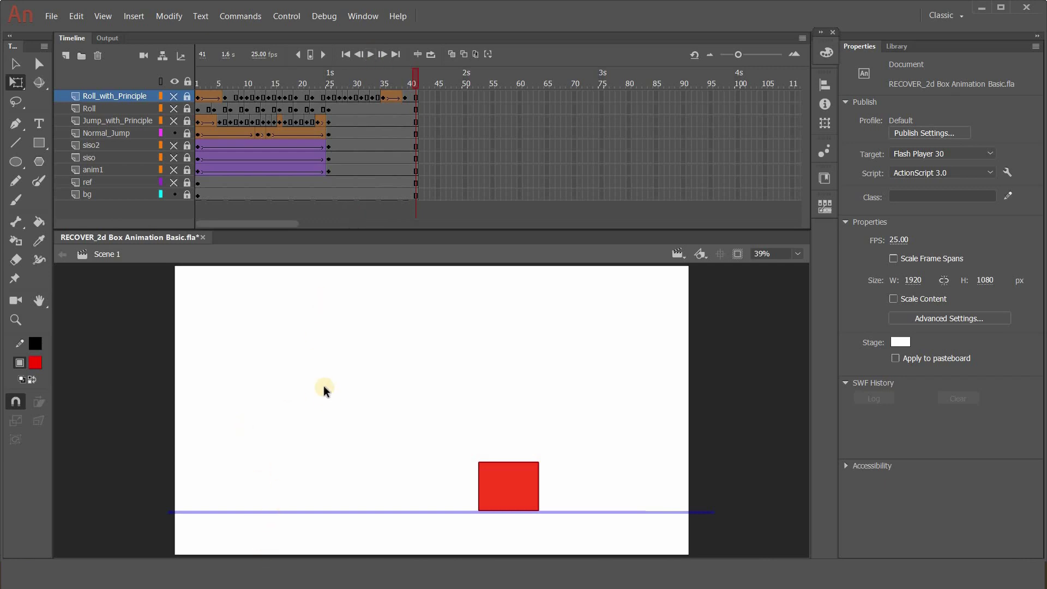
# Show Jump_with_Principle in place of Normal_Jump, and play it twice from frame 1, rewinding to the start
pyautogui.click(175, 122)
pyautogui.hotkey('shift', ',')
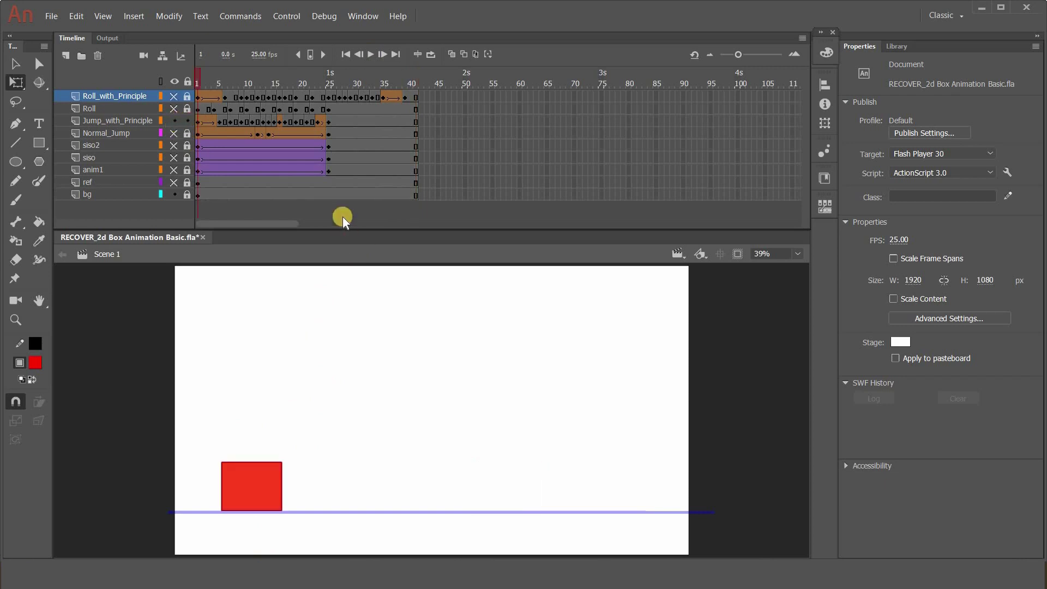
pyautogui.click(374, 54)
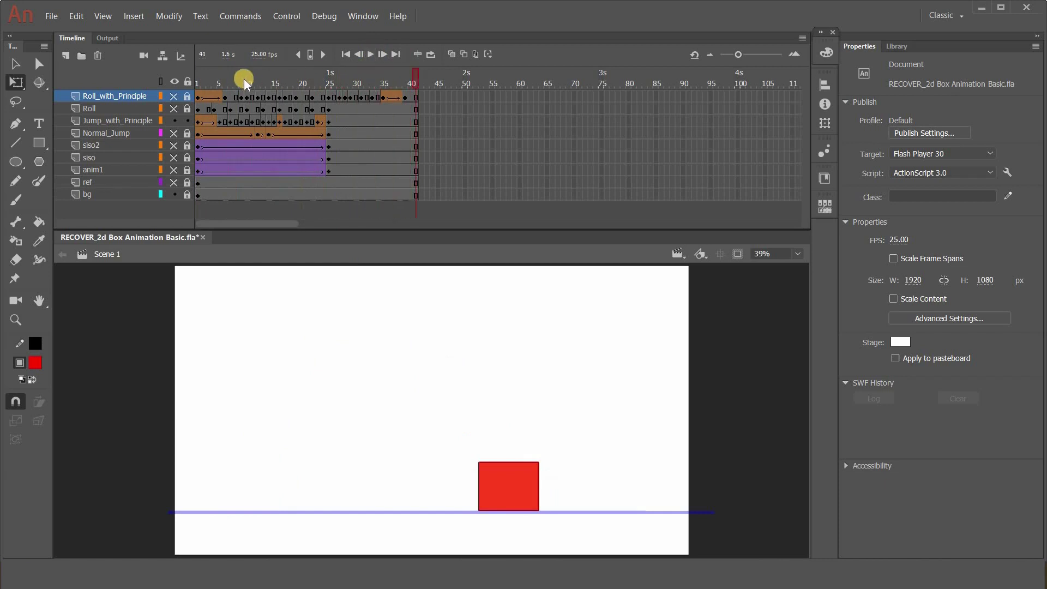
pyautogui.click(197, 82)
pyautogui.moveTo(208, 82)
pyautogui.mouseDown()
pyautogui.moveTo(342, 66)
pyautogui.moveTo(266, 66)
pyautogui.moveTo(359, 69)
pyautogui.moveTo(193, 75)
pyautogui.mouseUp()
pyautogui.click(373, 55)
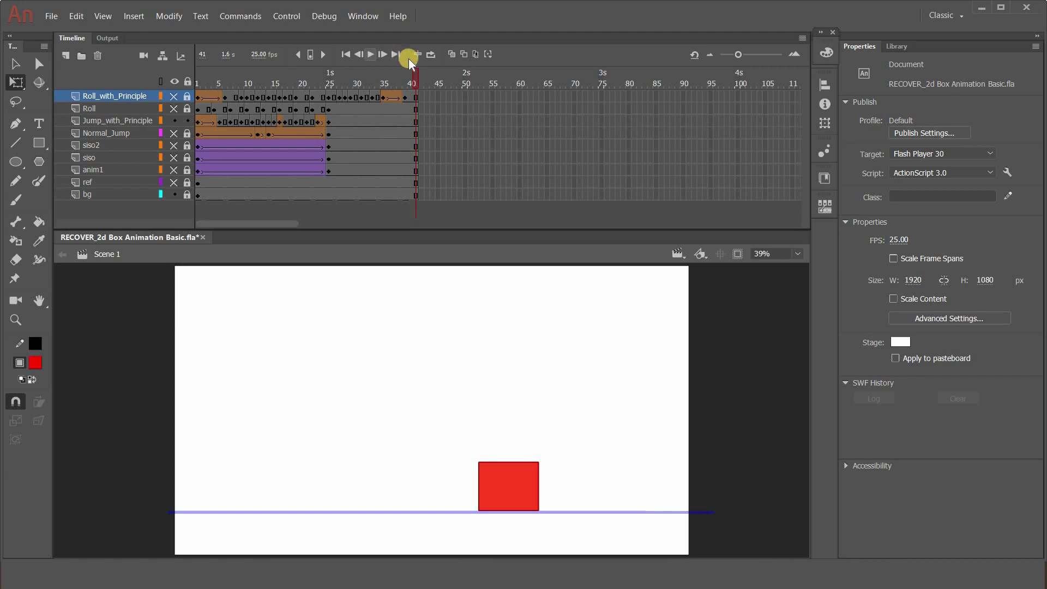
pyautogui.moveTo(201, 77)
pyautogui.mouseDown()
pyautogui.moveTo(186, 78)
pyautogui.moveTo(408, 80)
pyautogui.moveTo(193, 77)
pyautogui.mouseUp()
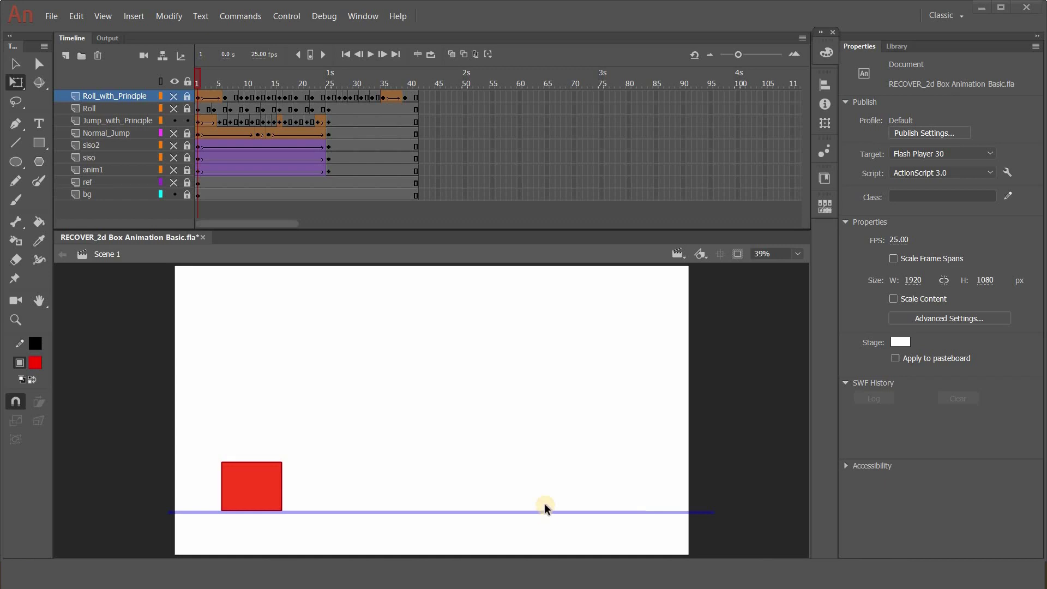
# Switch to Autodesk SketchBook to preview the rough box flipbook animation, and return to Adobe Animate
pyautogui.hotkey('alt', 'Tab')
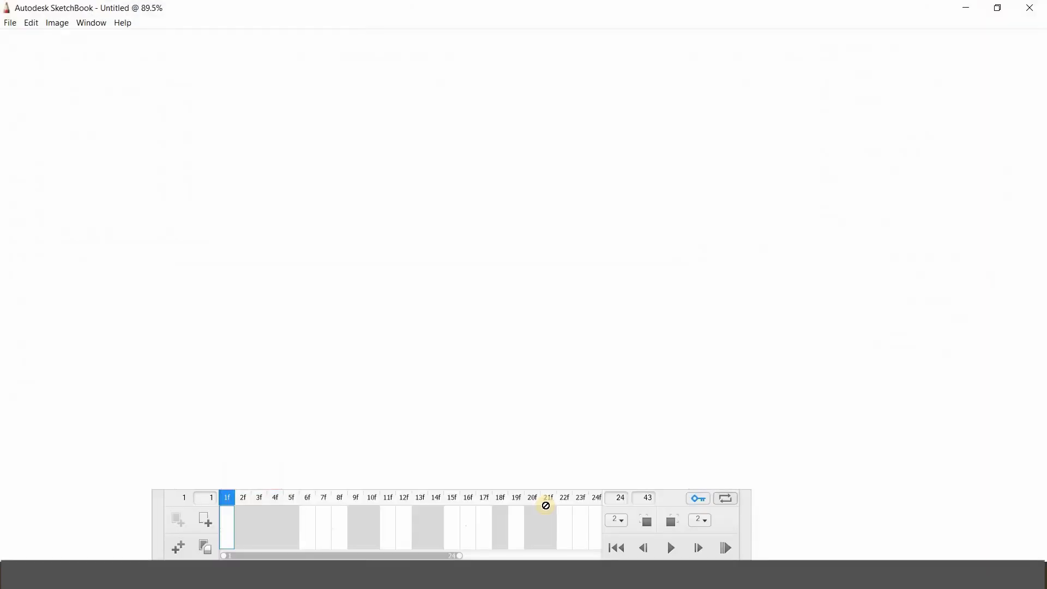
pyautogui.click(10, 22)
pyautogui.moveTo(41, 56)
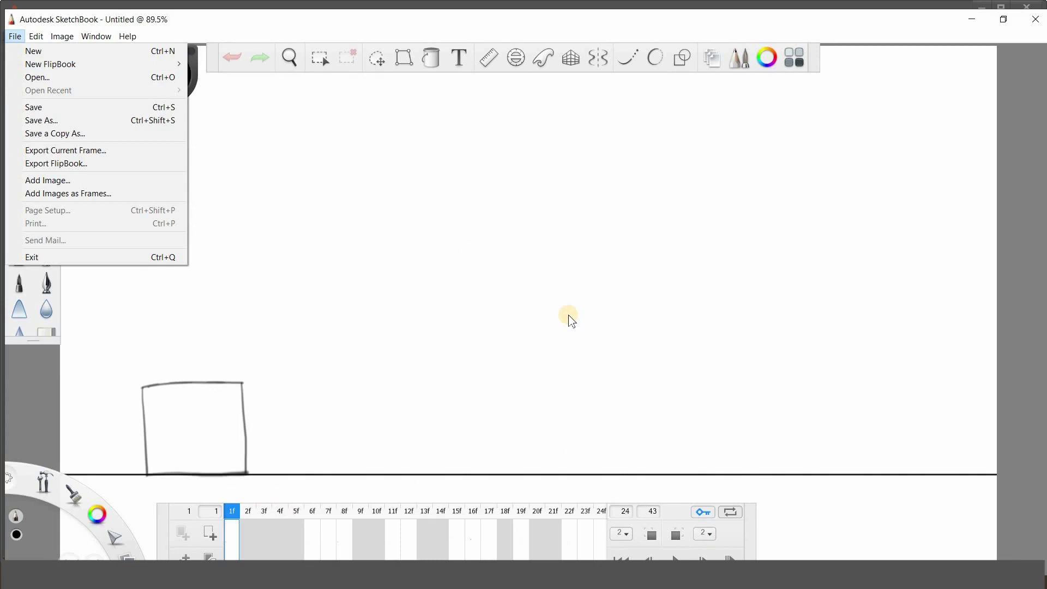
pyautogui.click(568, 316)
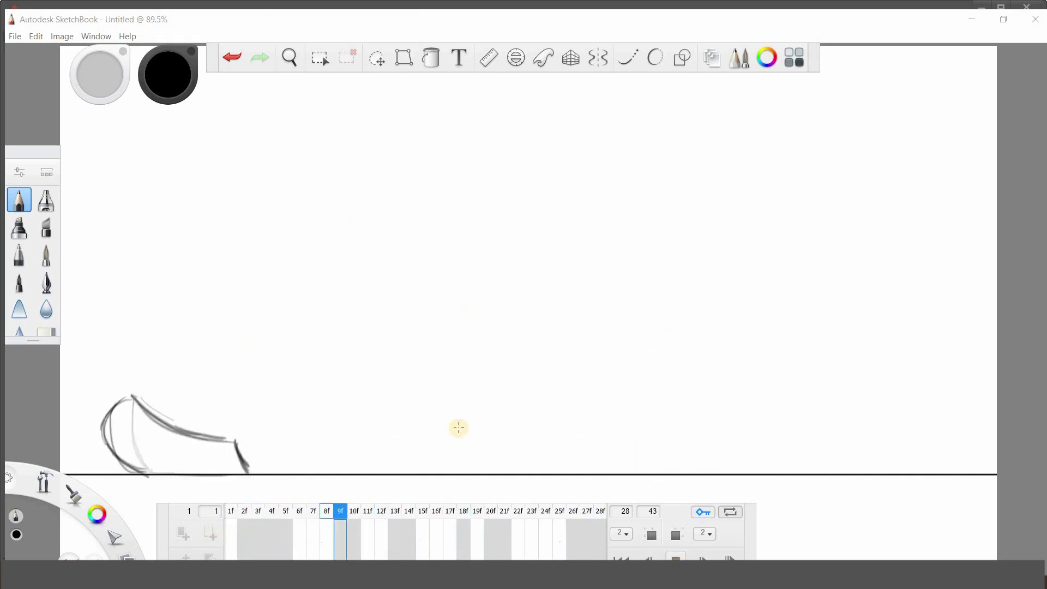
pyautogui.click(651, 535)
pyautogui.click(968, 16)
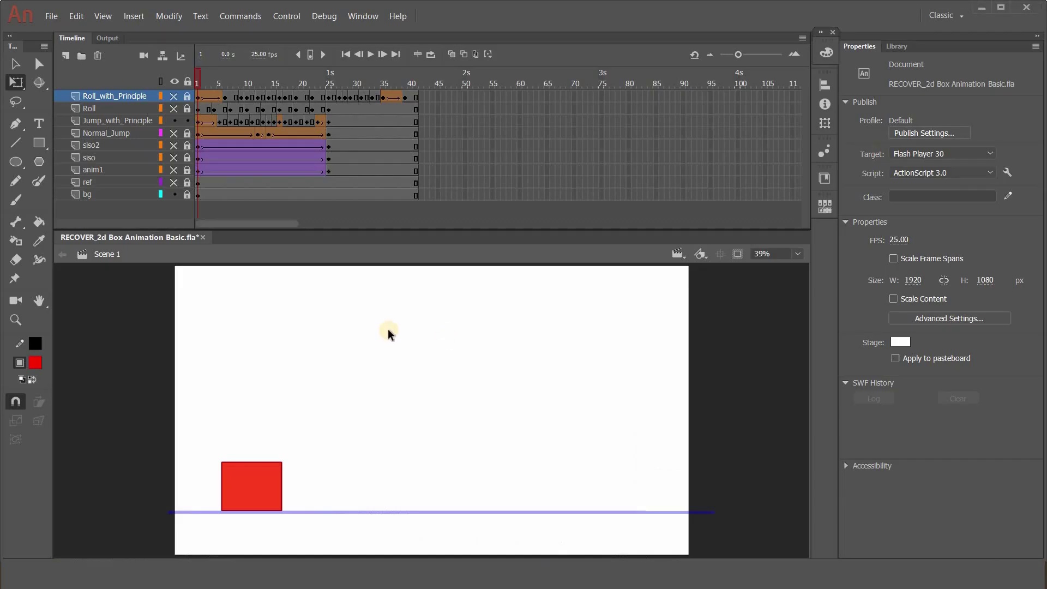
# Scrub Jump_with_Principle back to its flattened landing pose at frame 23, and return to frame 1
pyautogui.moveTo(377, 74); pyautogui.dragTo(401, 75)
pyautogui.moveTo(328, 73)
pyautogui.mouseDown()
pyautogui.moveTo(230, 71)
pyautogui.moveTo(314, 77)
pyautogui.mouseUp()
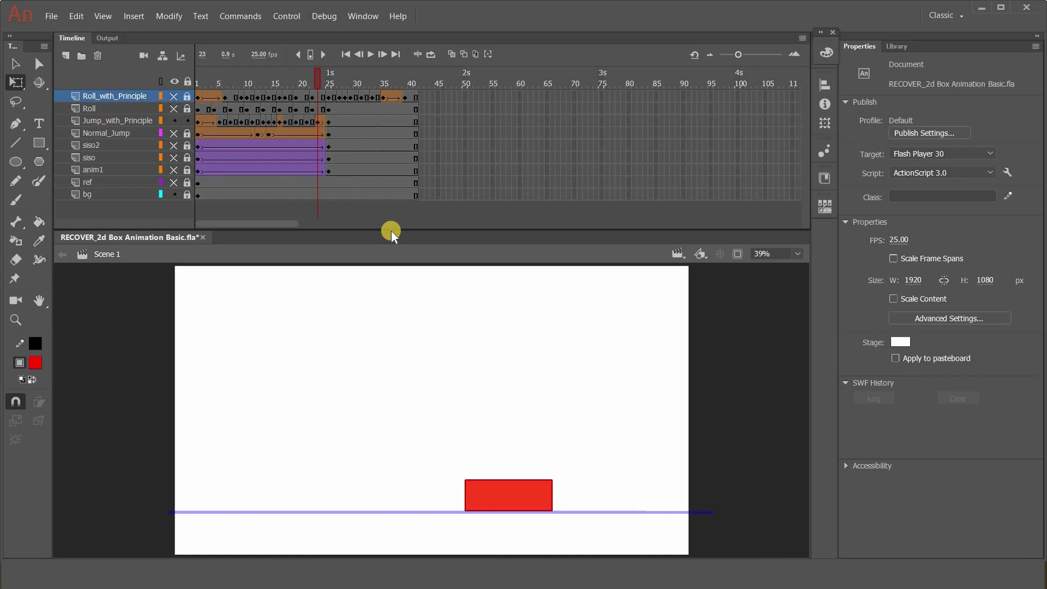
pyautogui.moveTo(298, 86); pyautogui.dragTo(88, 96)
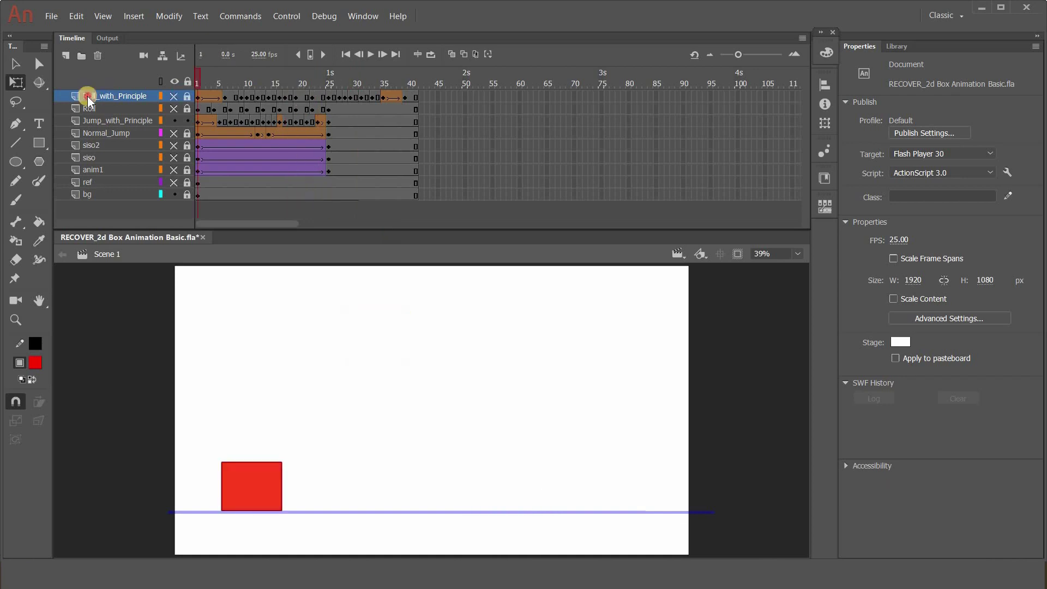